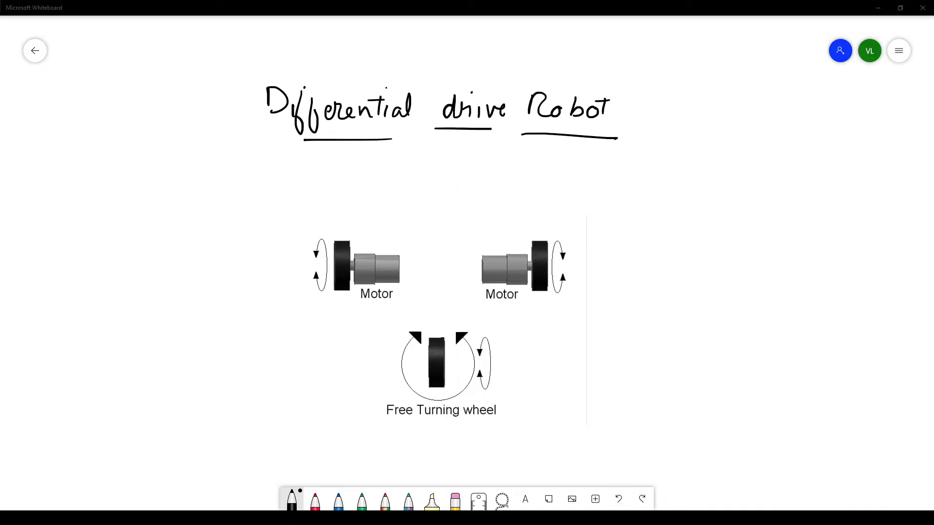
scroll(730, 256, "down", 3)
scroll(729, 256, "down", 3)
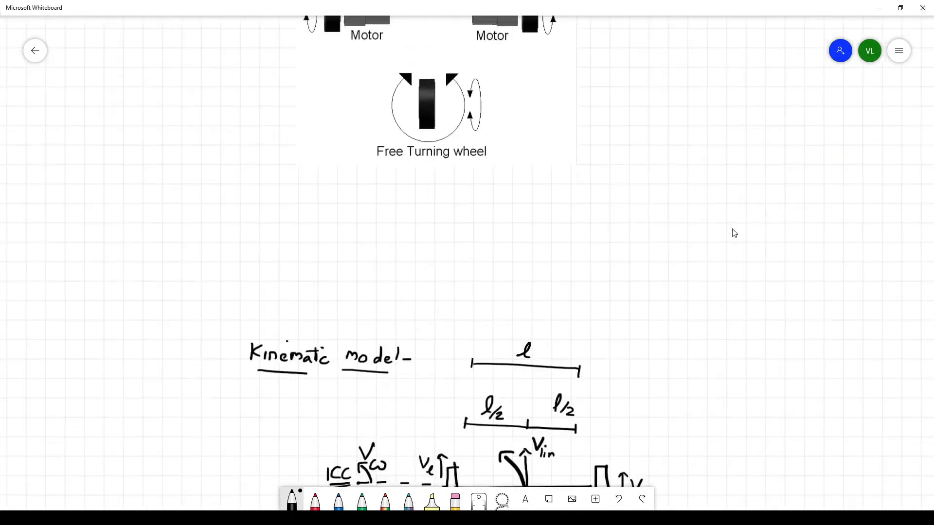
scroll(723, 280, "down", 2)
scroll(723, 281, "down", 3)
scroll(715, 219, "down", 2)
scroll(700, 146, "down", 2)
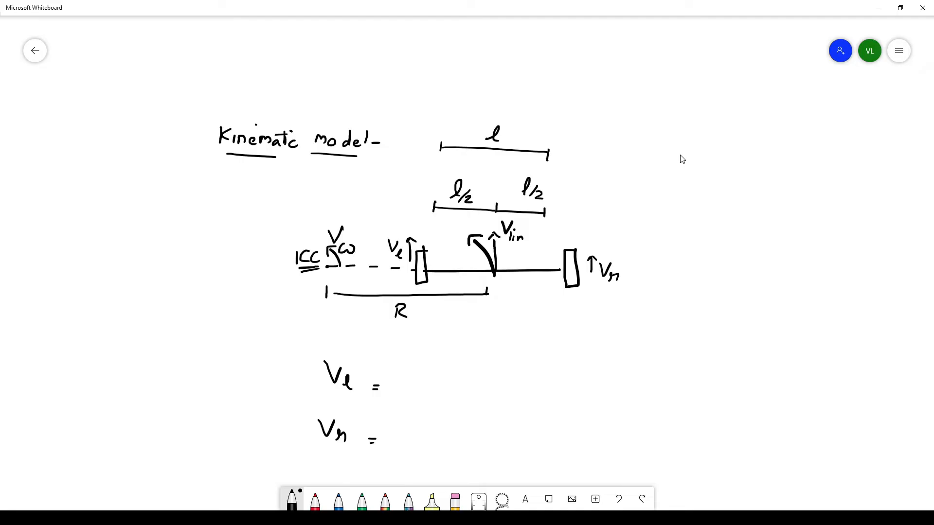
- Write the combined velocity equation V = Vlin + Vw/ang with the black pen
mouse_move(90, 315)
left_mouse_down()
mouse_move(105, 344)
mouse_move(154, 318)
mouse_move(162, 348)
mouse_move(195, 333)
mouse_move(189, 344)
mouse_move(220, 317)
mouse_move(235, 349)
mouse_move(227, 353)
mouse_move(239, 346)
left_mouse_up()
left_click_drag(241, 339, 247, 347)
left_click_drag(248, 337, 251, 356)
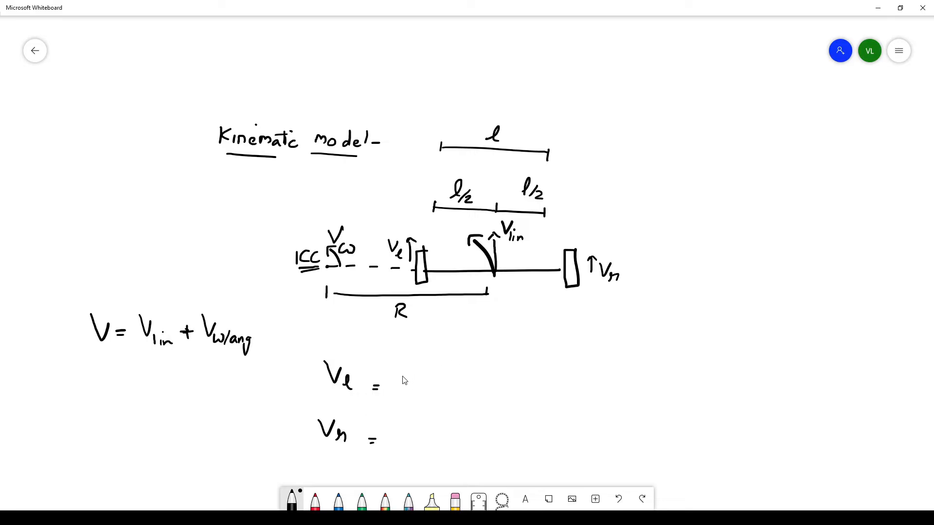
- Complete the Vl and Vr wheel equations as Vlin ± Vw × l/2
mouse_move(411, 368)
left_mouse_down()
mouse_move(416, 384)
mouse_move(430, 370)
mouse_move(433, 401)
mouse_move(449, 406)
mouse_move(485, 379)
mouse_move(494, 389)
mouse_move(501, 371)
mouse_move(508, 394)
mouse_move(556, 384)
left_mouse_up()
left_click_drag(542, 394, 554, 403)
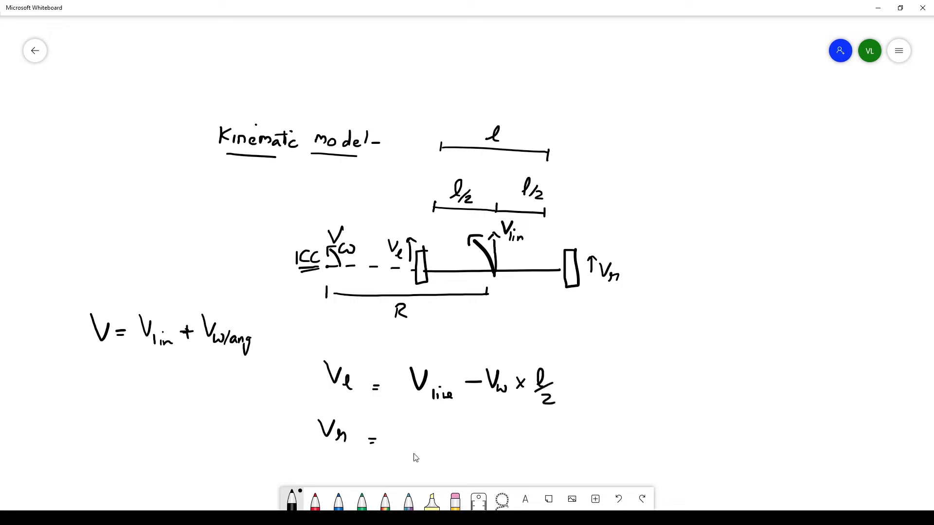
mouse_move(398, 433)
left_mouse_down()
mouse_move(409, 454)
mouse_move(418, 434)
left_mouse_up()
mouse_move(422, 451)
left_mouse_down()
mouse_move(435, 463)
mouse_move(485, 449)
left_mouse_up()
mouse_move(486, 450)
left_mouse_down()
mouse_move(496, 430)
mouse_move(503, 455)
mouse_move(518, 455)
left_mouse_up()
mouse_move(518, 442)
left_mouse_down()
mouse_move(510, 459)
mouse_move(532, 455)
mouse_move(577, 474)
left_mouse_up()
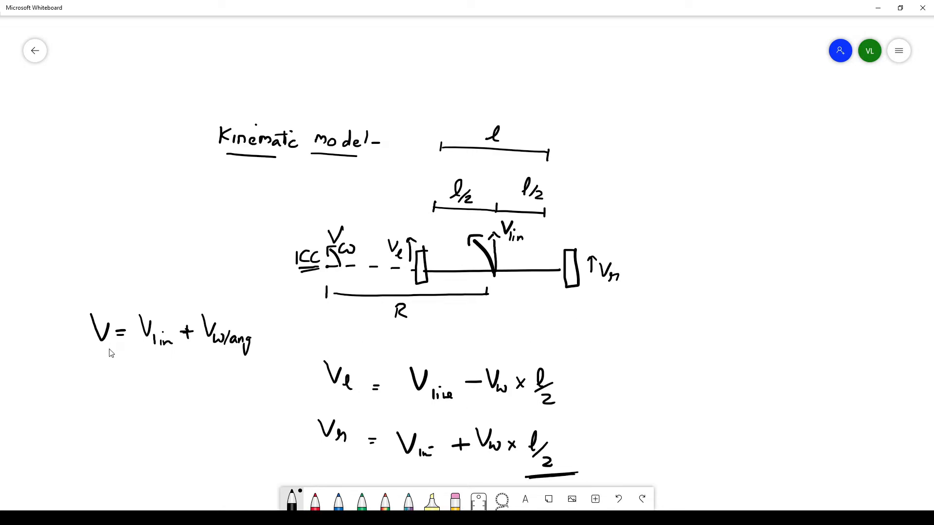
- Double-underline the left sides V, Vl and Vr of the three equations
left_click_drag(95, 353, 124, 349)
left_click_drag(326, 400, 365, 394)
left_click_drag(328, 403, 371, 395)
left_click_drag(331, 449, 370, 441)
left_click_drag(336, 454, 375, 444)
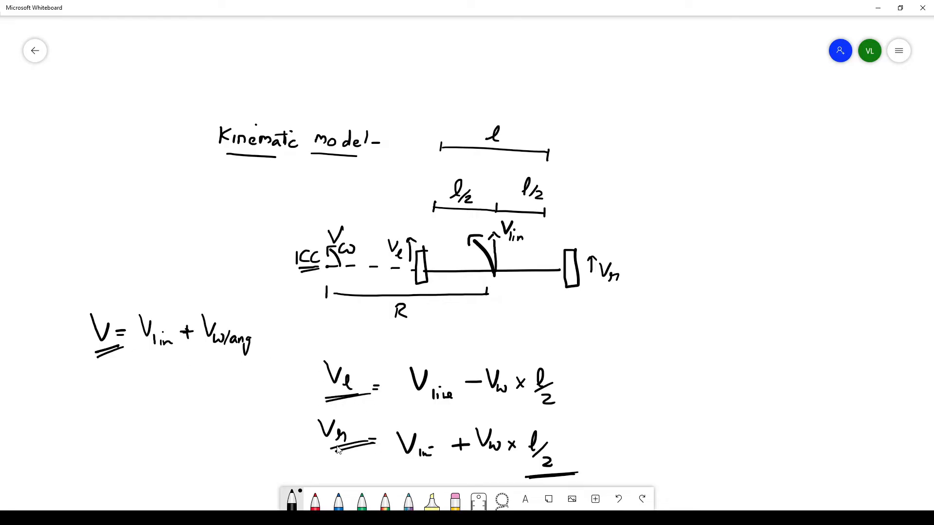
scroll(656, 266, "down", 5)
scroll(671, 274, "down", 3)
scroll(701, 219, "down", 5)
scroll(705, 109, "down", 3)
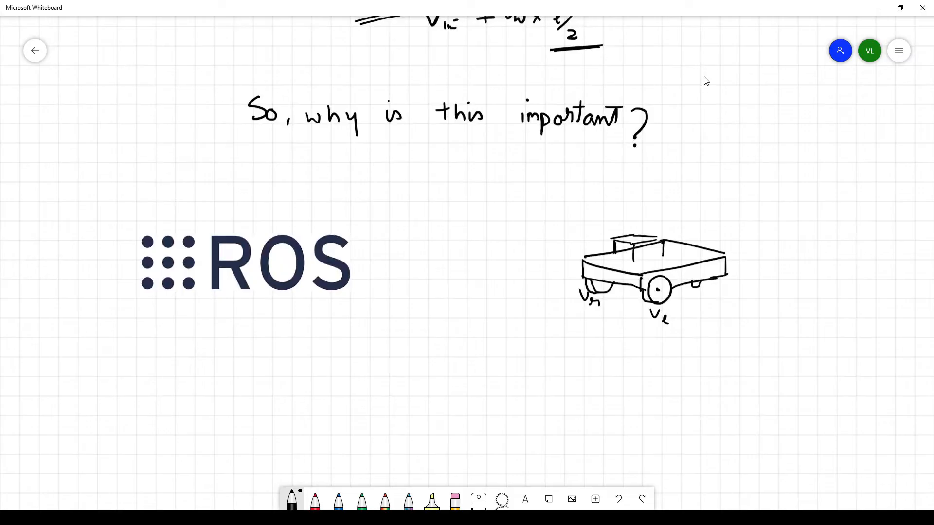
scroll(704, 80, "down", 1)
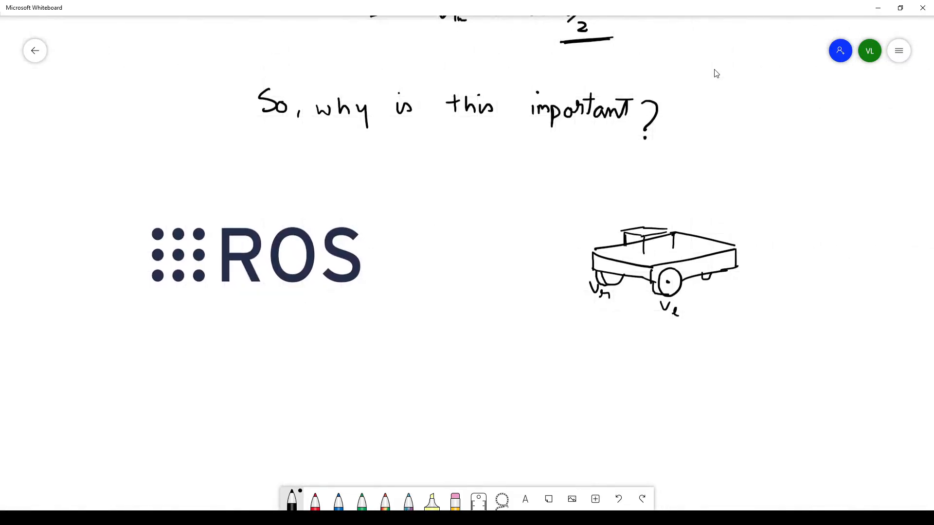
- Draw an arrow from the ROS logo labelled cmd_vel, with arrows onward to the robot and downward
left_click_drag(375, 254, 412, 254)
mouse_move(405, 249)
left_mouse_down()
mouse_move(406, 261)
mouse_move(433, 249)
mouse_move(493, 253)
left_mouse_up()
mouse_move(496, 245)
left_mouse_down()
mouse_move(509, 260)
mouse_move(544, 257)
mouse_move(538, 263)
left_mouse_up()
mouse_move(477, 264)
left_mouse_down()
mouse_move(474, 291)
mouse_move(480, 286)
left_mouse_up()
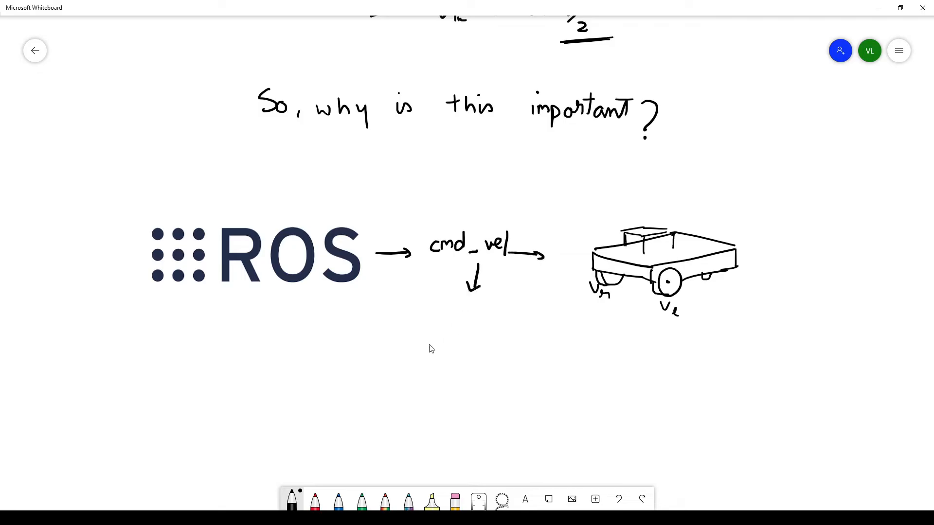
- Write Vx and Vz beneath cmd_vel and map them to Vlin and Vang
left_click_drag(418, 306, 426, 326)
mouse_move(426, 326)
left_mouse_down()
mouse_move(435, 305)
mouse_move(442, 325)
left_mouse_up()
mouse_move(442, 316)
left_mouse_down()
mouse_move(432, 326)
mouse_move(435, 348)
mouse_move(455, 363)
left_mouse_up()
left_click_drag(453, 317, 470, 315)
mouse_move(464, 310)
left_mouse_down()
mouse_move(466, 321)
mouse_move(493, 328)
mouse_move(501, 303)
mouse_move(512, 332)
left_mouse_up()
left_click_drag(467, 355, 486, 358)
mouse_move(486, 357)
left_mouse_down()
mouse_move(495, 346)
mouse_move(508, 363)
left_mouse_up()
left_click_drag(510, 353, 514, 371)
- Finish Vang and sketch arrows onto the robot car and its wheel
left_click_drag(567, 244, 598, 247)
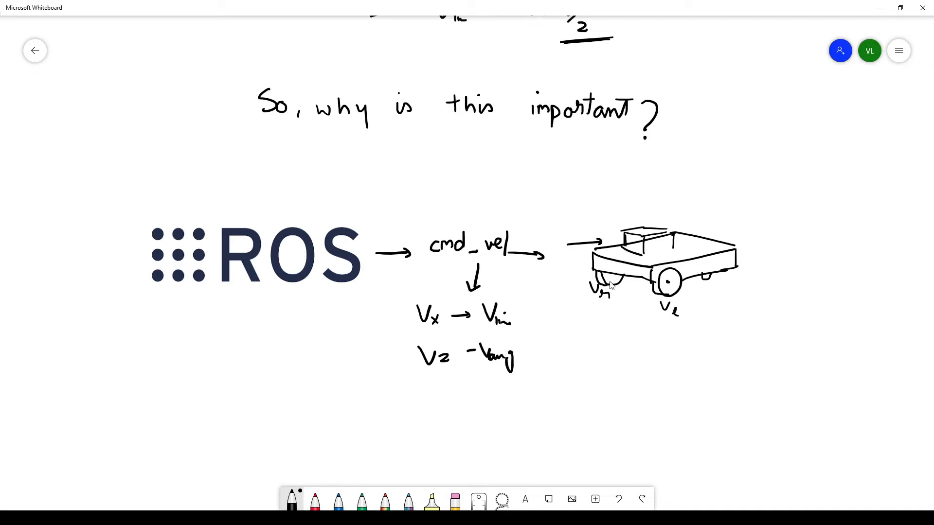
left_click_drag(619, 243, 590, 258)
left_click_drag(650, 251, 662, 278)
scroll(724, 198, "up", 1)
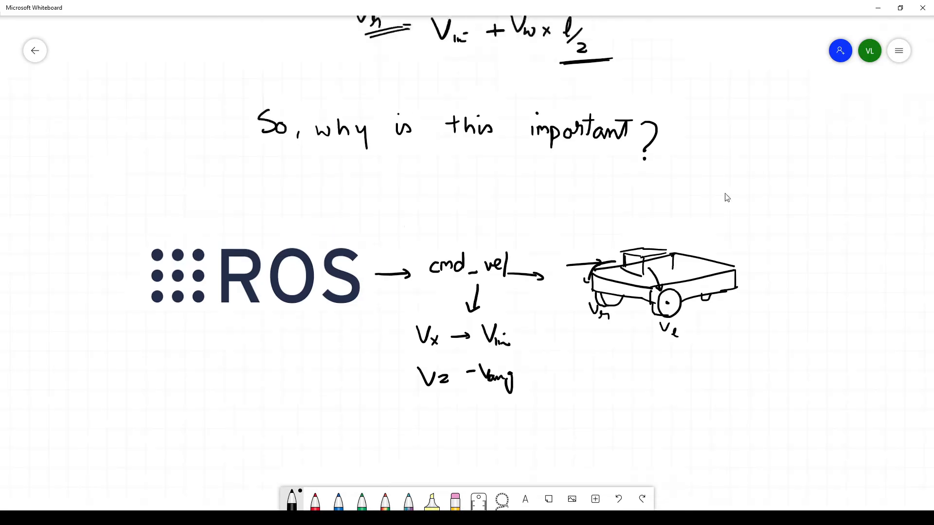
scroll(727, 197, "up", 4)
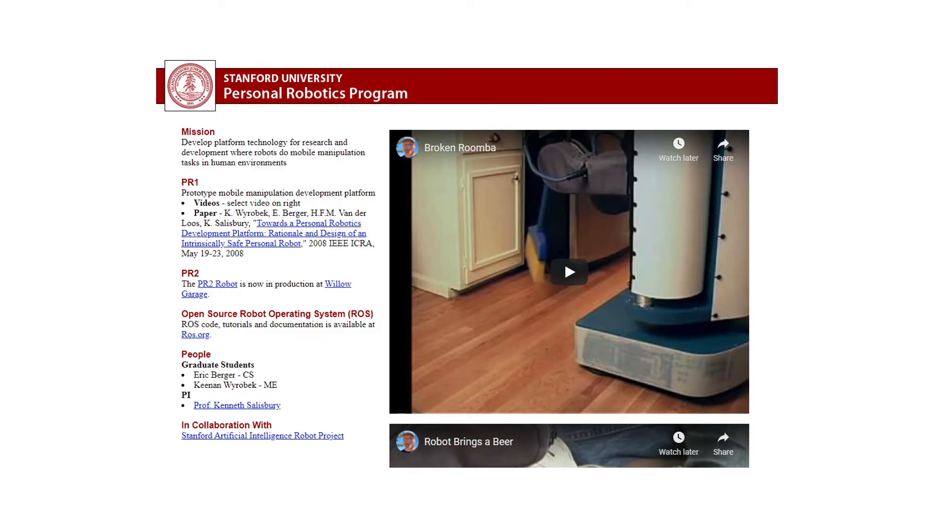
- Advance from the Stanford Personal Robotics page to the Willow Garage PR2 overview
key("Right")
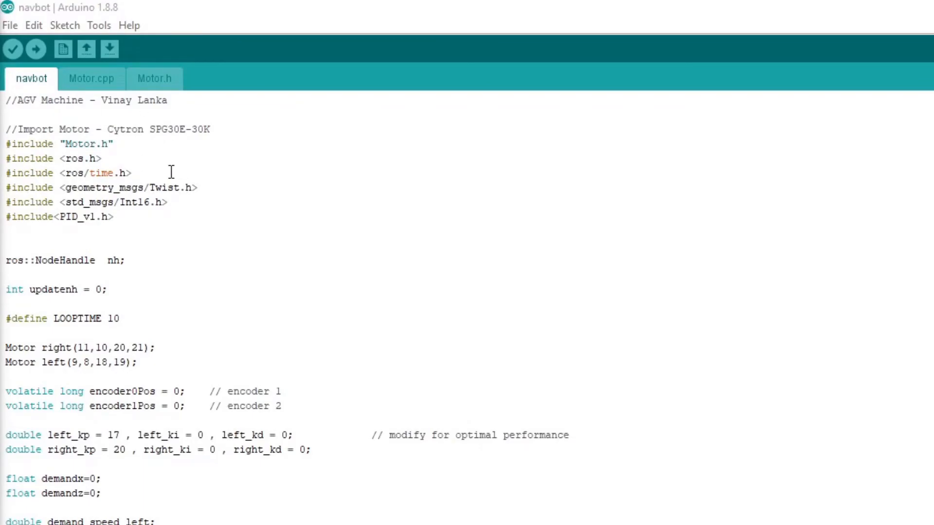
left_click_drag(133, 174, 6, 159)
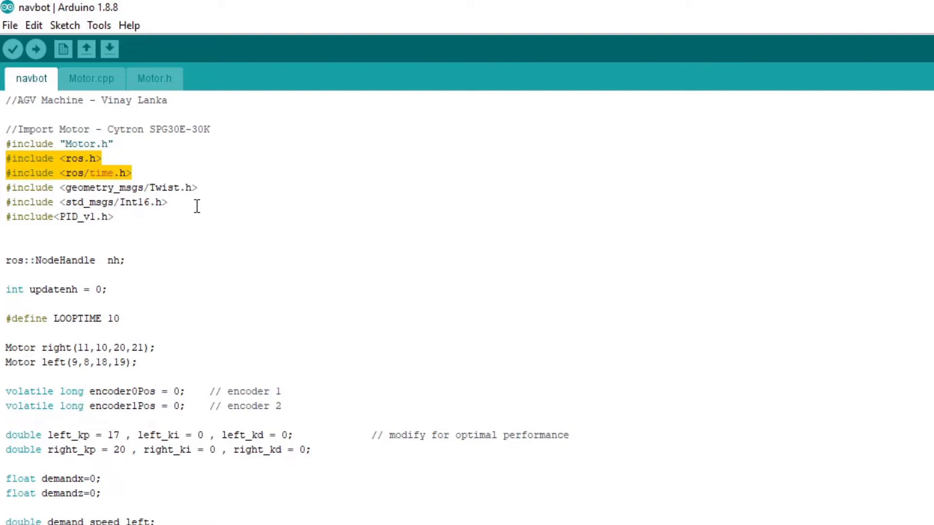
left_click_drag(167, 202, 6, 191)
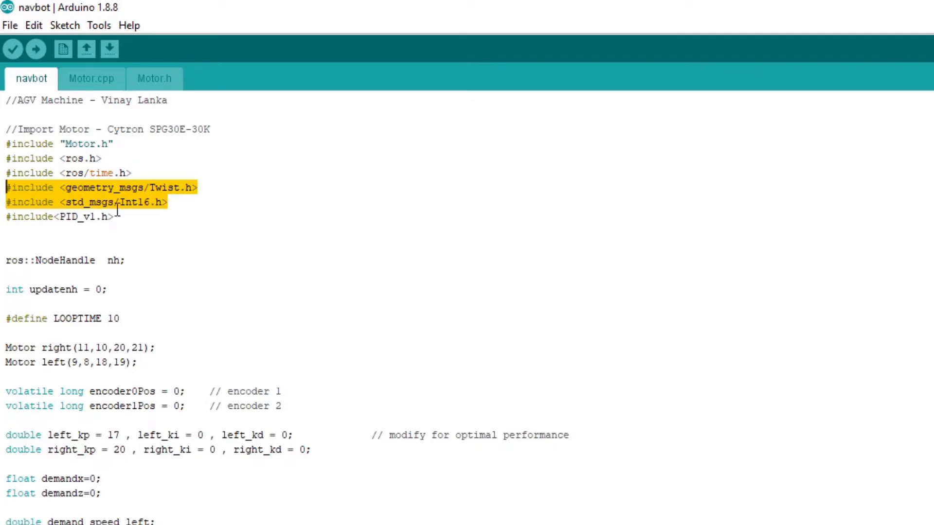
left_click(192, 205)
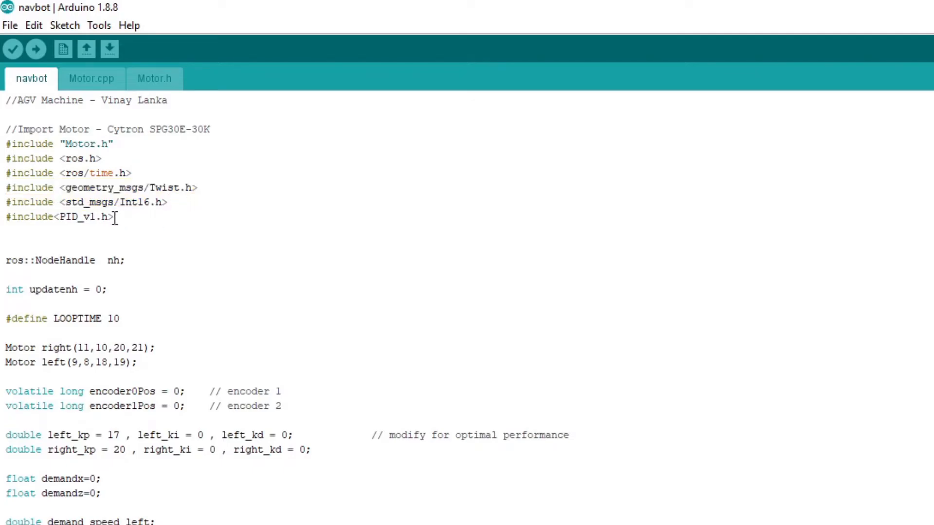
left_click_drag(115, 217, 3, 216)
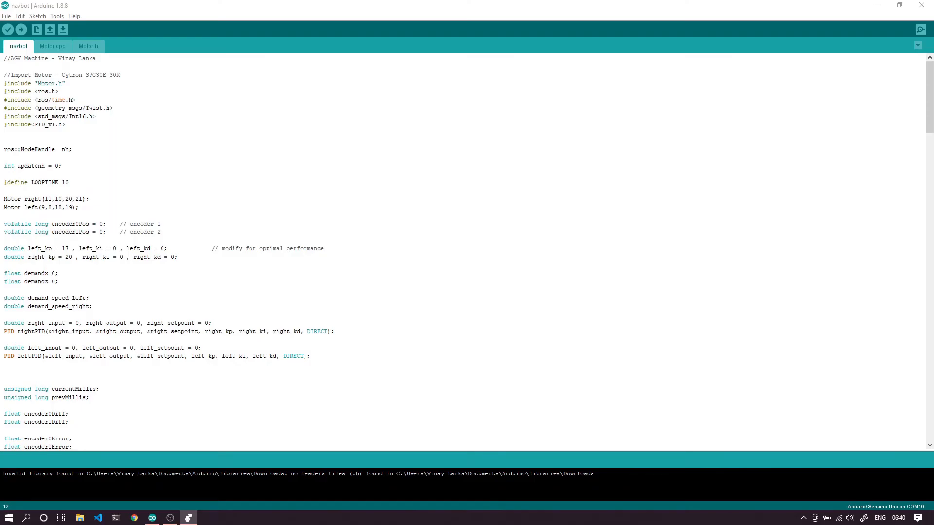
left_click_drag(73, 150, 4, 150)
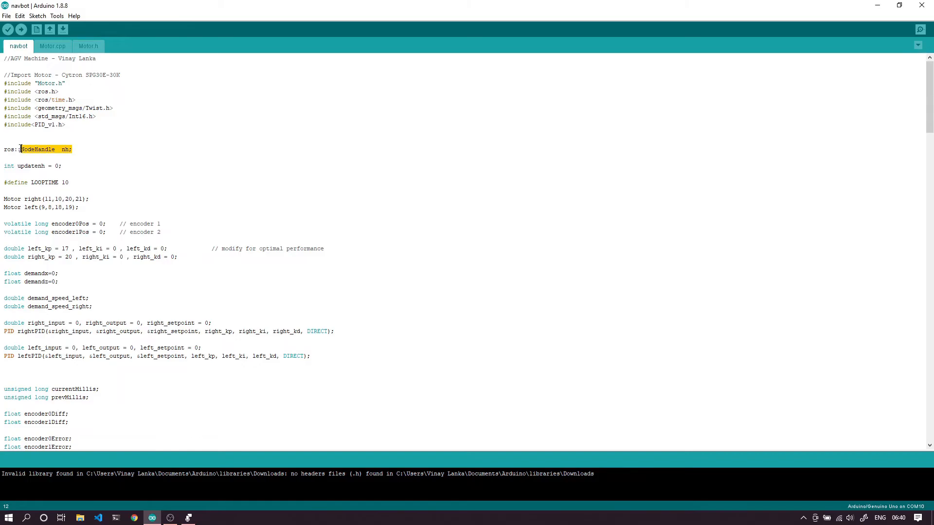
left_click(94, 155)
left_click_drag(70, 182, 4, 165)
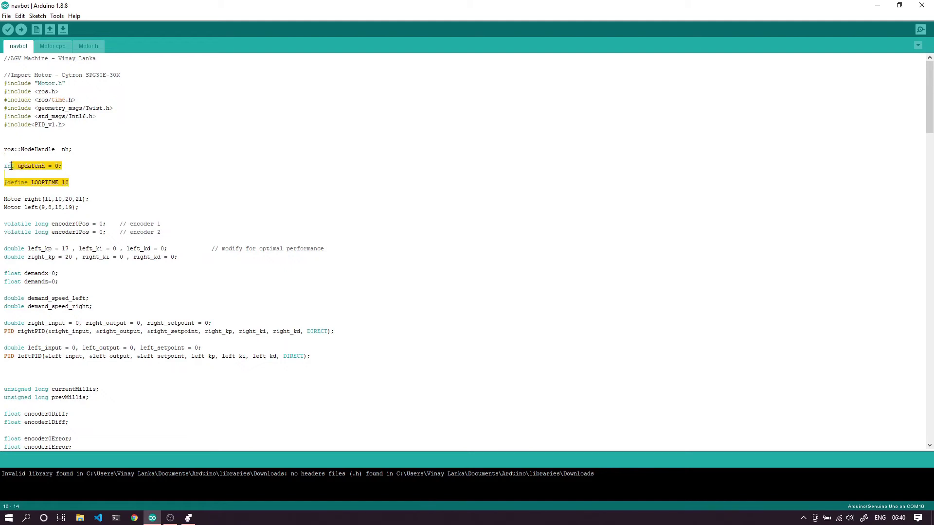
left_click(88, 180)
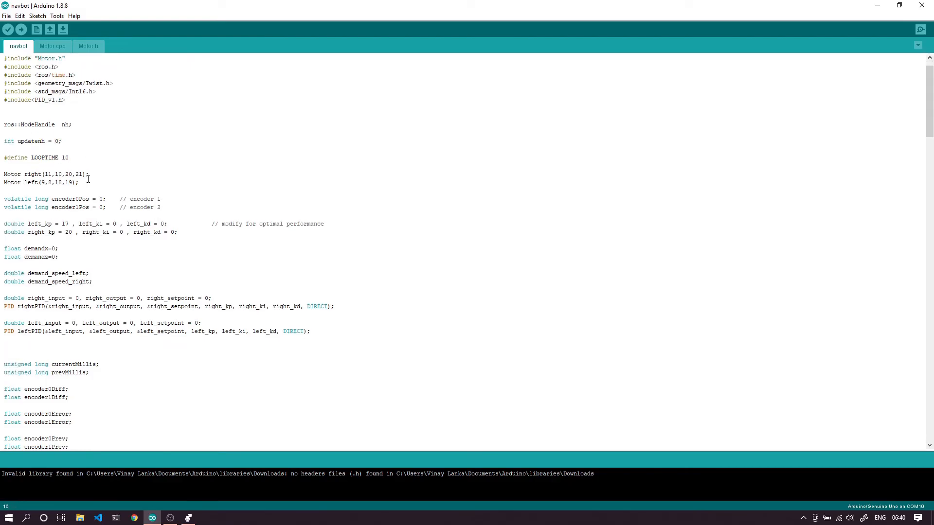
scroll(87, 180, "down", 2)
left_click_drag(378, 316, 4, 199)
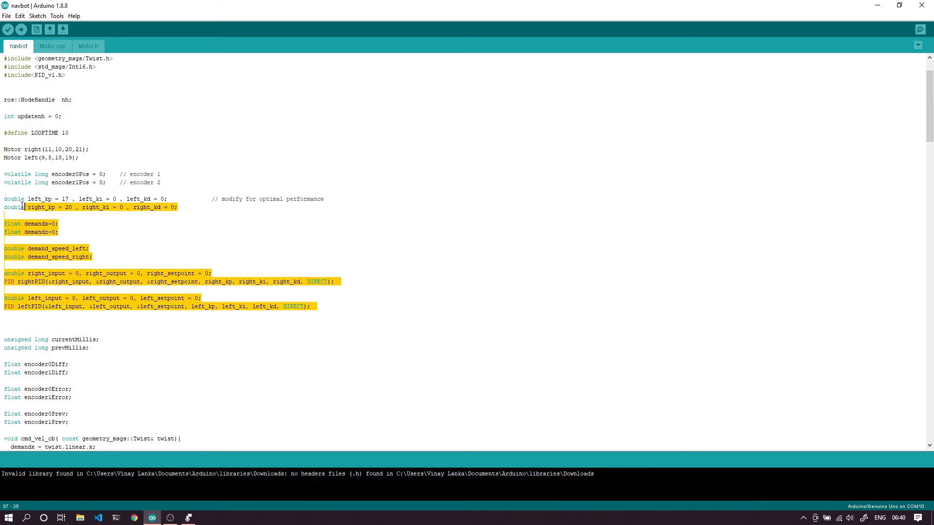
left_click(210, 217)
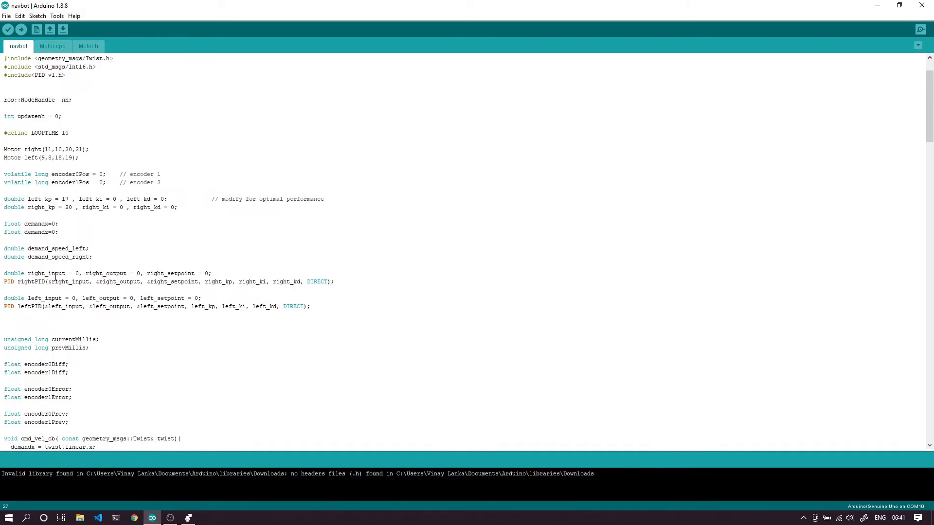
left_click(35, 306)
left_click(127, 265)
key("alt+Tab")
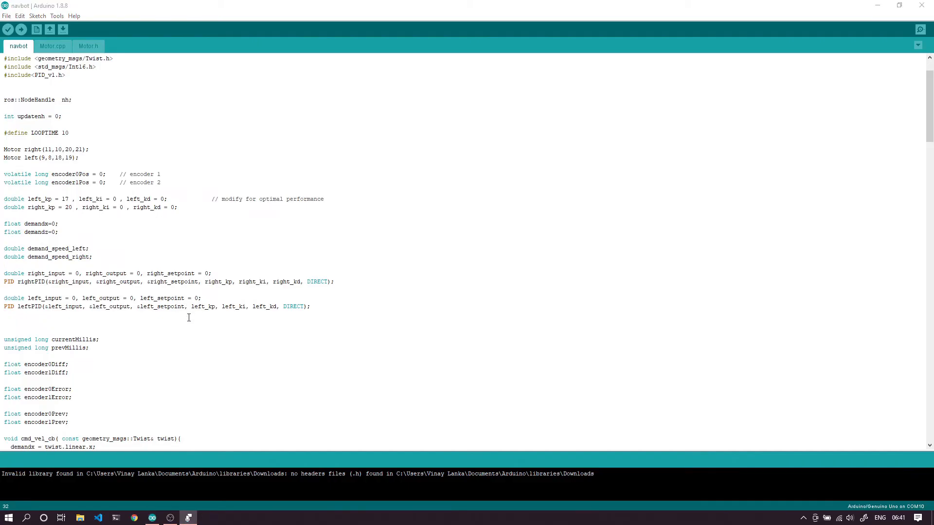
scroll(188, 295, "down", 2)
scroll(192, 307, "down", 2)
scroll(193, 326, "down", 2)
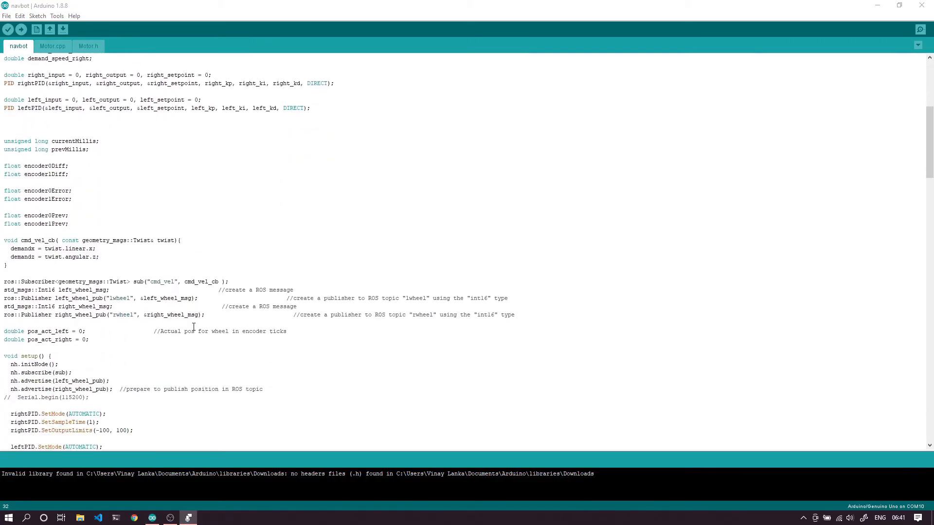
left_click_drag(553, 316, 86, 279)
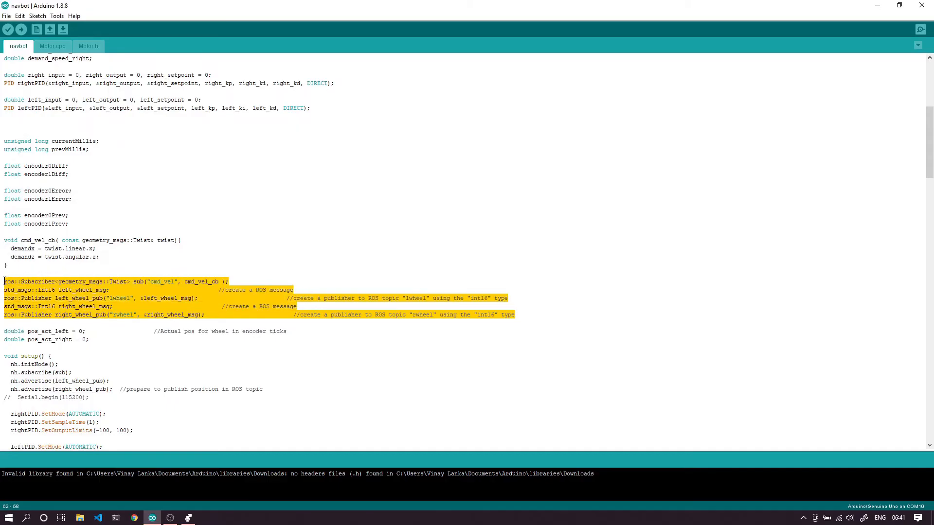
left_click(201, 281)
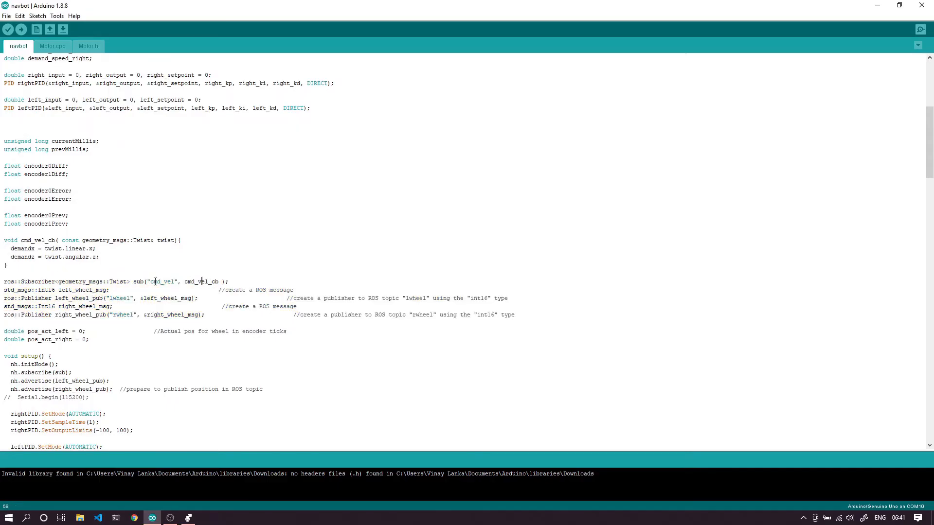
left_click_drag(150, 282, 218, 283)
left_click_drag(12, 265, 4, 240)
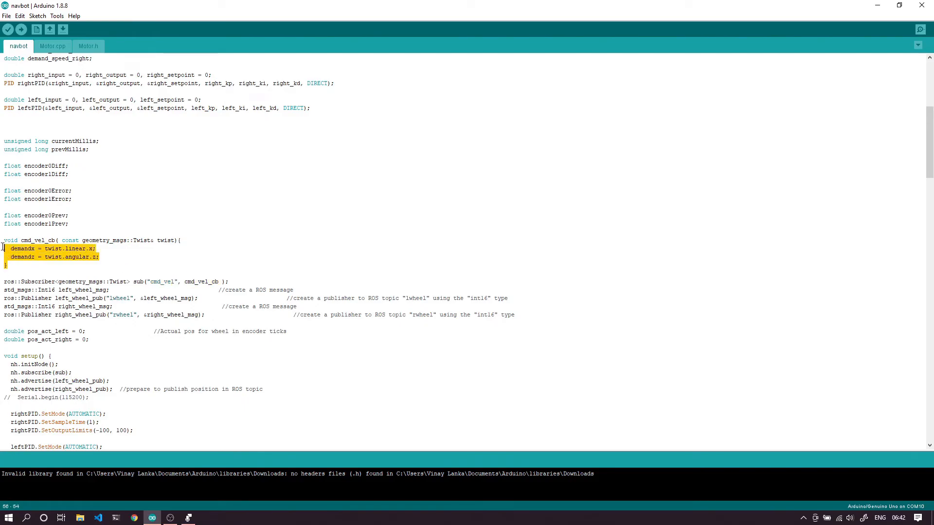
left_click(108, 256)
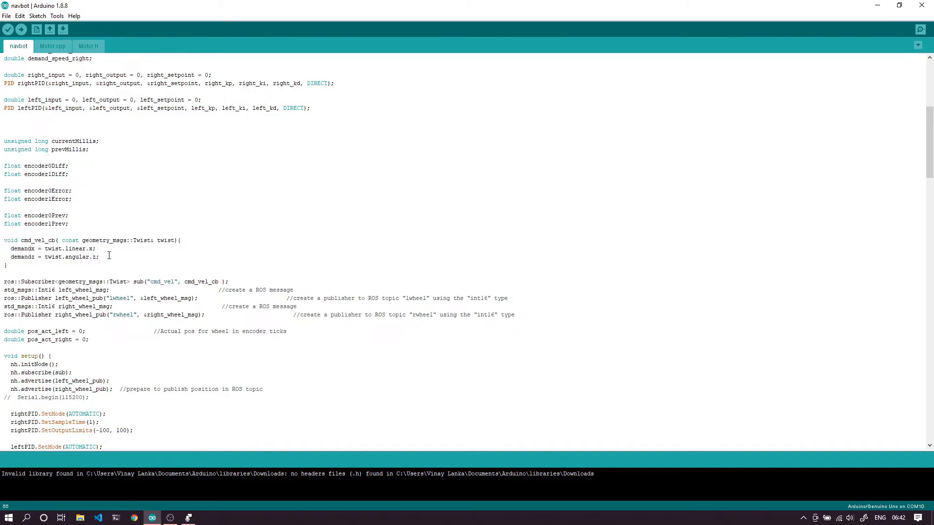
mouse_move(64, 248)
left_mouse_down()
mouse_move(87, 248)
mouse_move(88, 257)
left_mouse_up()
left_click(105, 257)
left_click(22, 248)
scroll(49, 271, "down", 1)
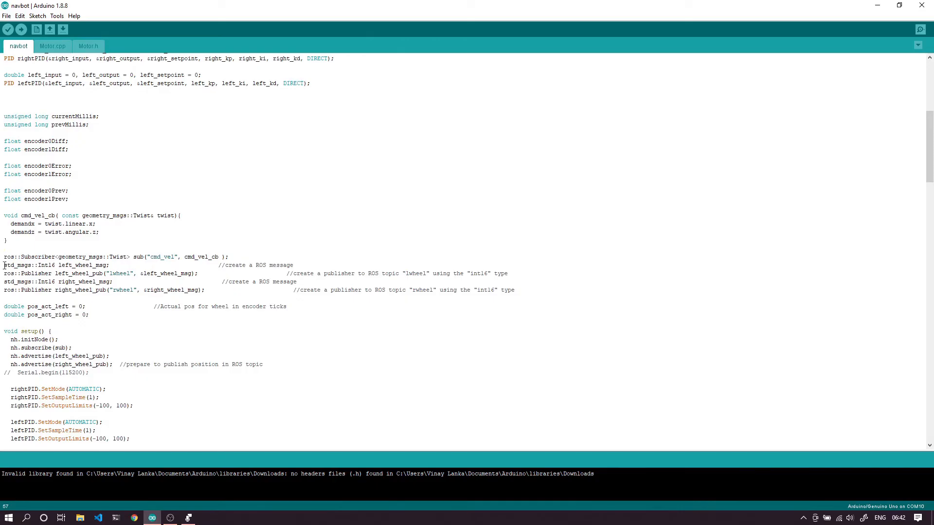
left_click_drag(3, 264, 13, 264)
left_click_drag(515, 290, 4, 265)
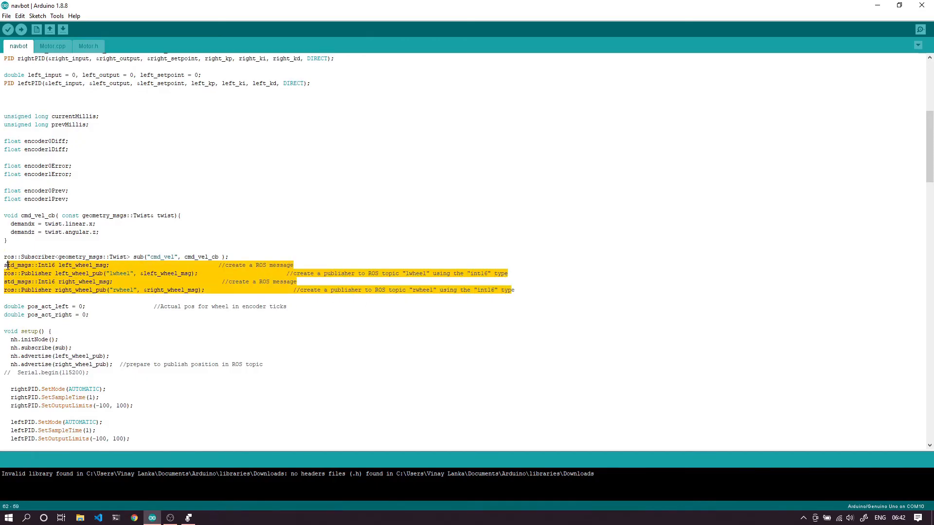
scroll(127, 294, "down", 2)
left_click(127, 294)
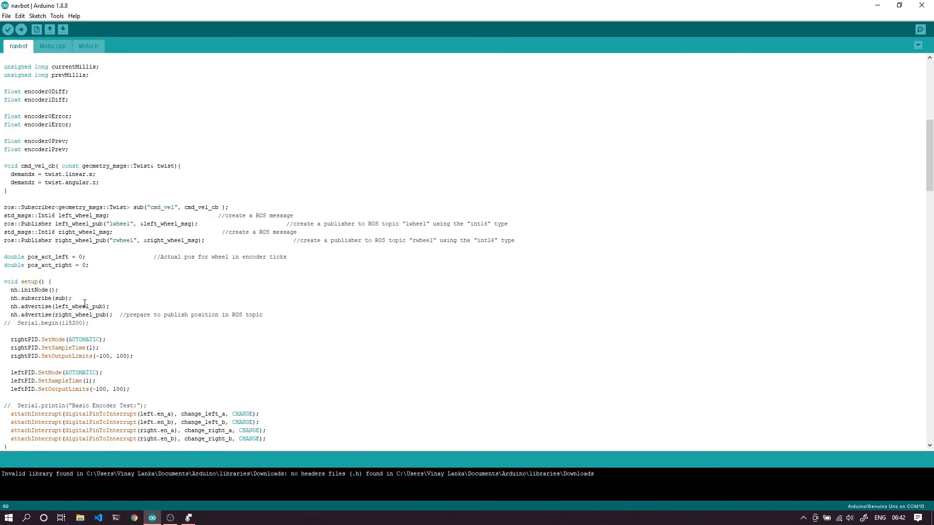
left_click_drag(50, 289, 115, 316)
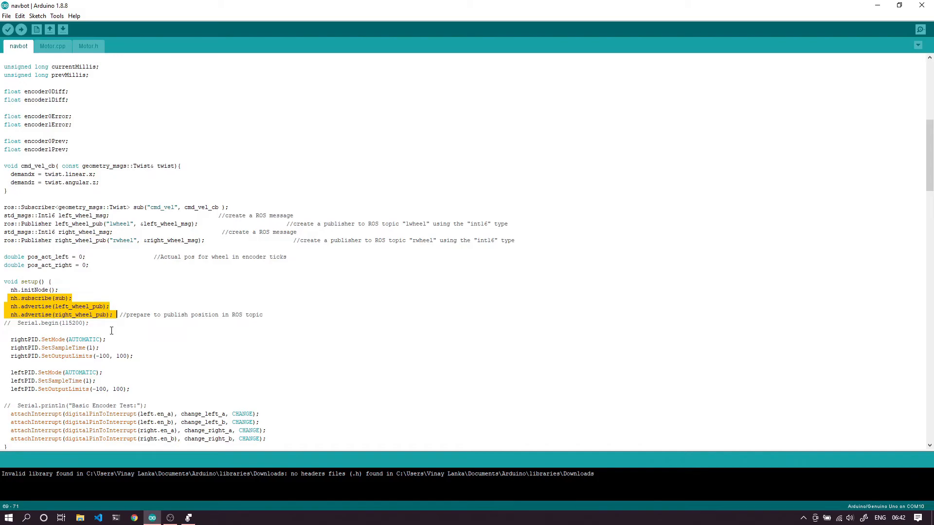
left_click(90, 323)
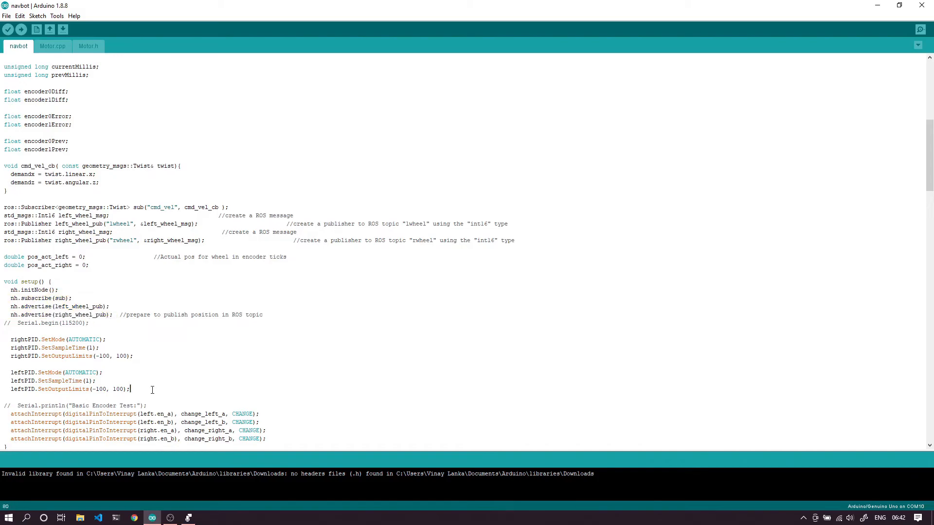
left_click_drag(132, 389, 10, 339)
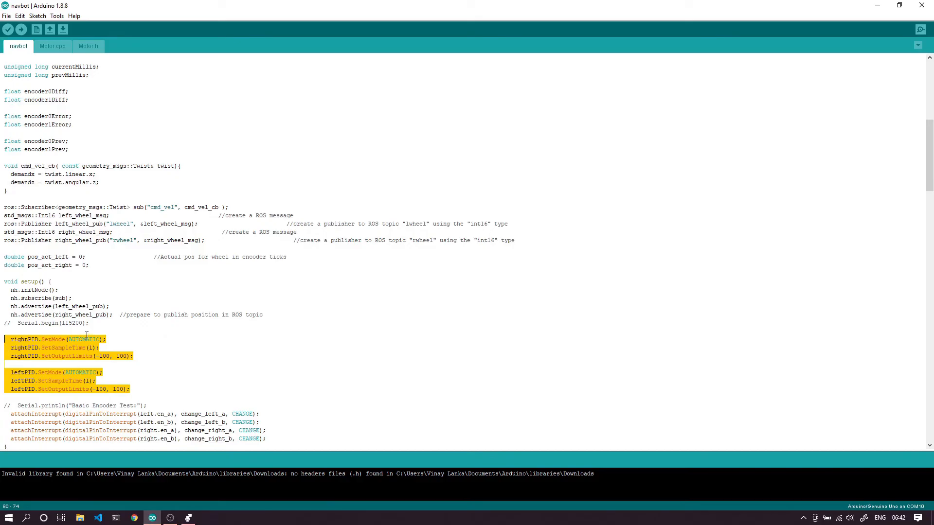
scroll(86, 336, "down", 2)
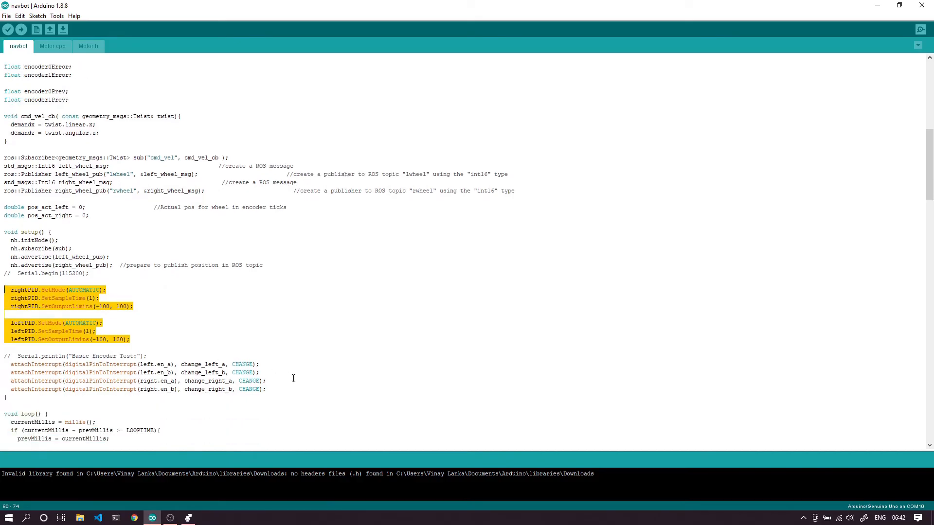
left_click_drag(267, 390, 5, 356)
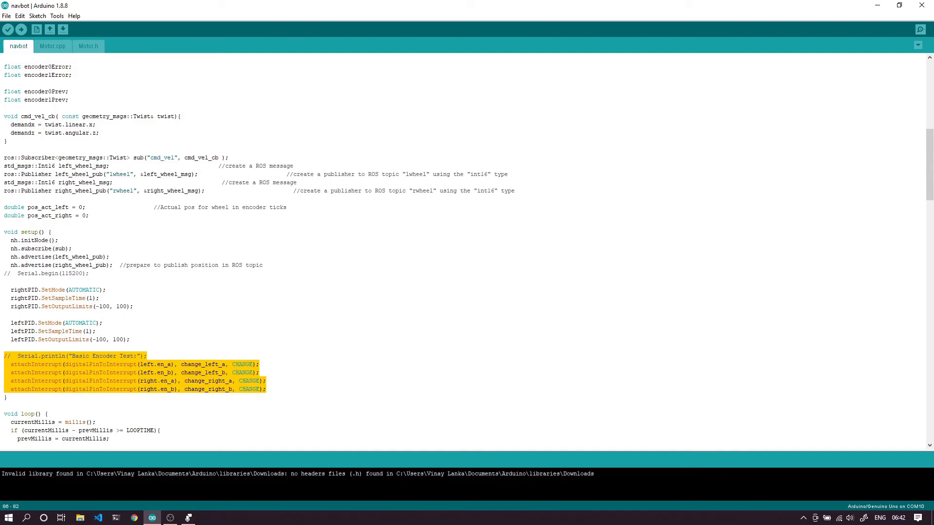
scroll(467, 291, "down", 3)
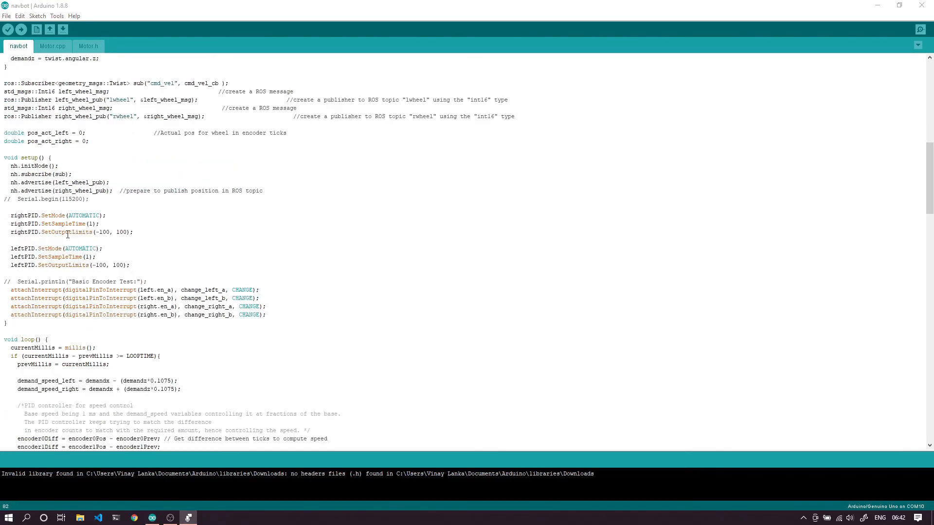
scroll(249, 245, "down", 5)
scroll(250, 245, "down", 5)
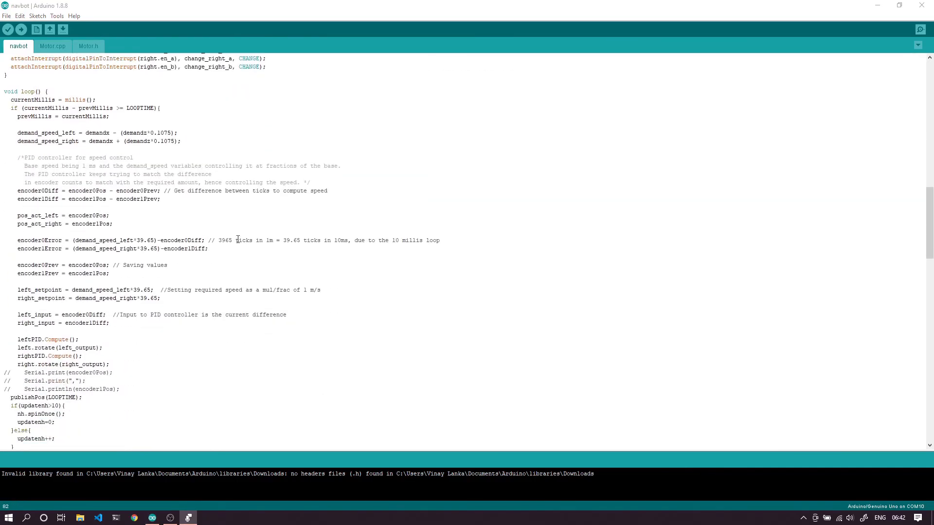
- Highlight the demand_speed calculations and then the encoder difference calculations in the navbot sketch
left_click_drag(18, 133, 189, 142)
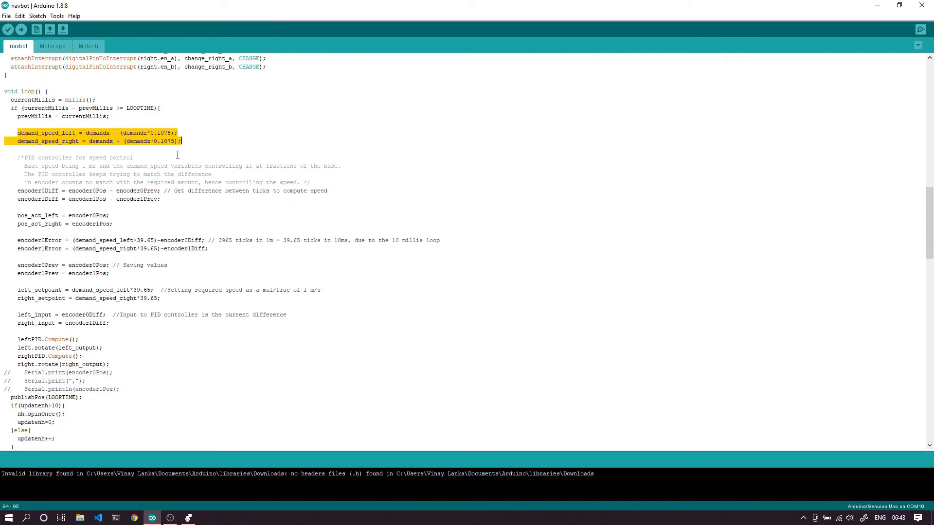
left_click(145, 158)
left_click_drag(159, 199, 17, 190)
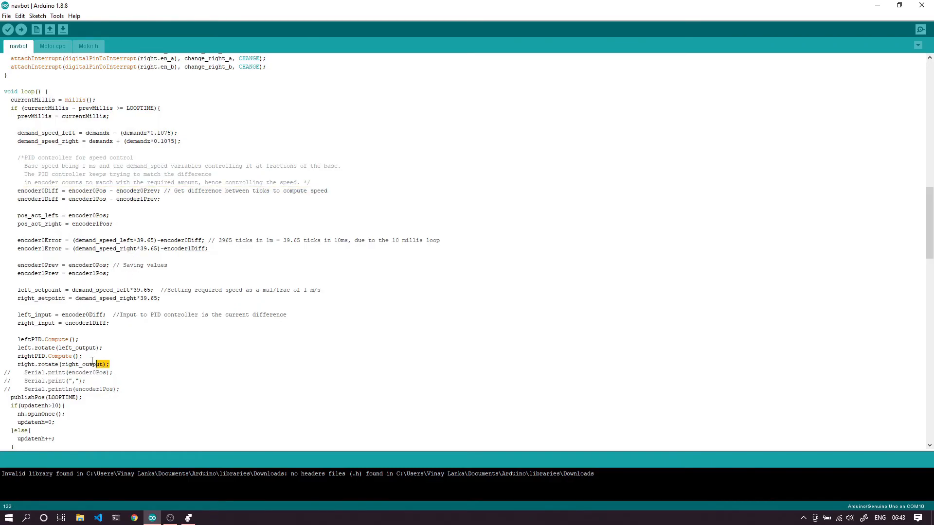
left_click_drag(110, 364, 17, 340)
left_click(17, 339)
scroll(17, 339, "down", 4)
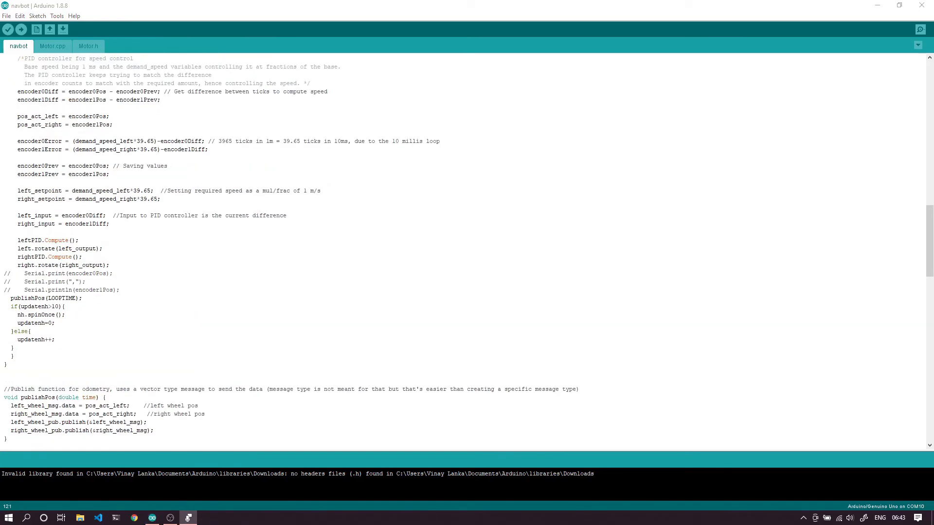
scroll(140, 250, "down", 4)
scroll(140, 251, "down", 4)
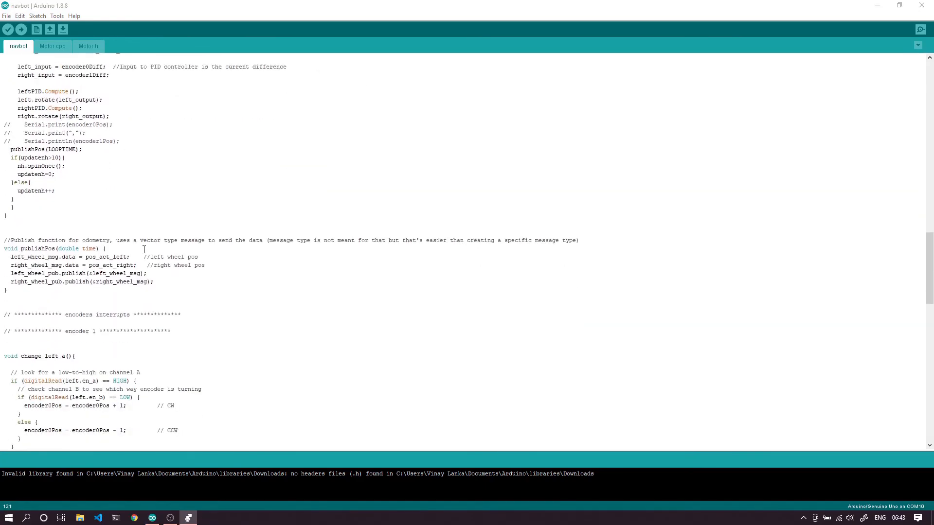
scroll(140, 251, "down", 4)
scroll(141, 250, "down", 2)
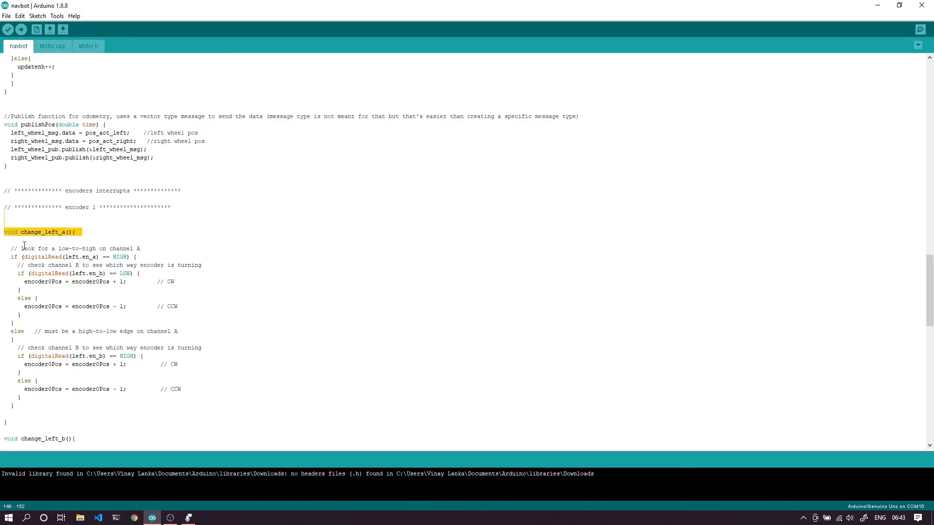
- Highlight the encoder interrupt functions from change_left_a through change_right_b
mouse_move(6, 232)
left_mouse_down()
mouse_move(77, 330)
mouse_move(77, 428)
left_mouse_up()
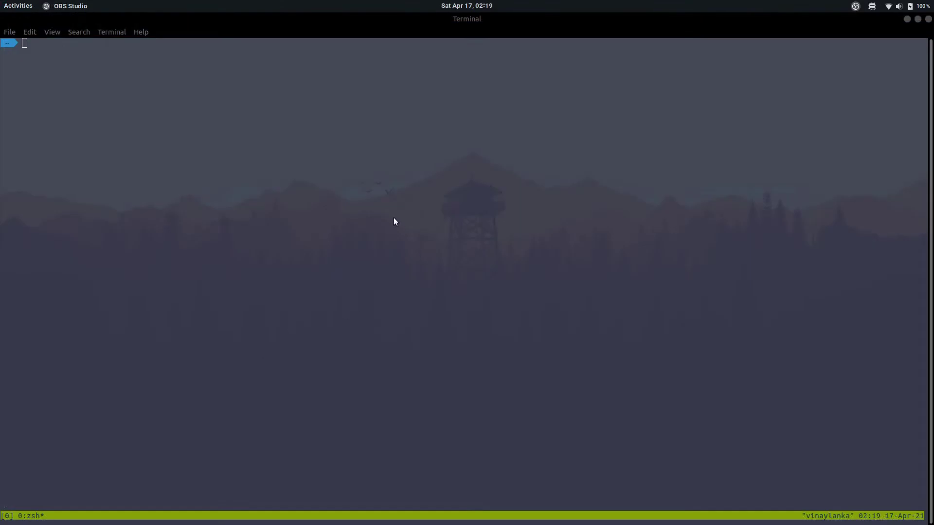
- Log in to the Raspberry Pi over ssh -Y with its password
left_click(393, 218)
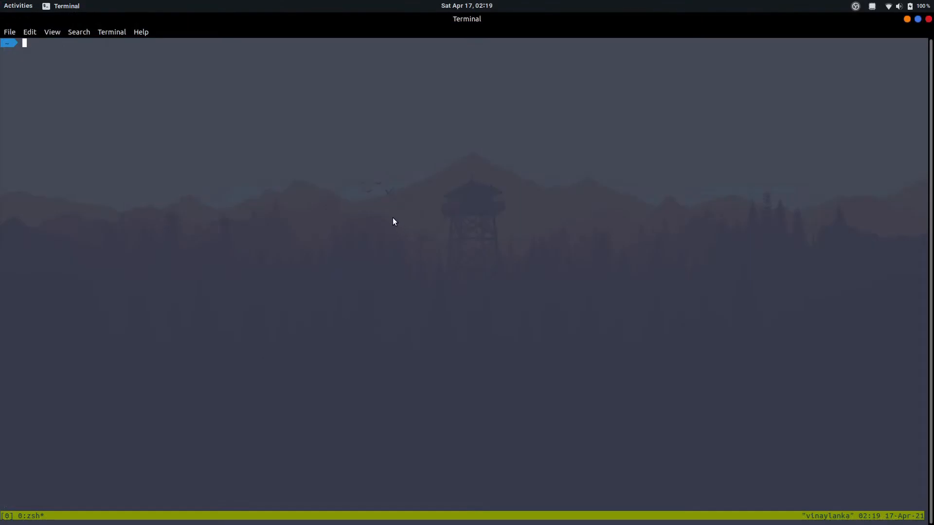
type("ssh -Y vinaylanka@192.168.1.3")
key("Return")
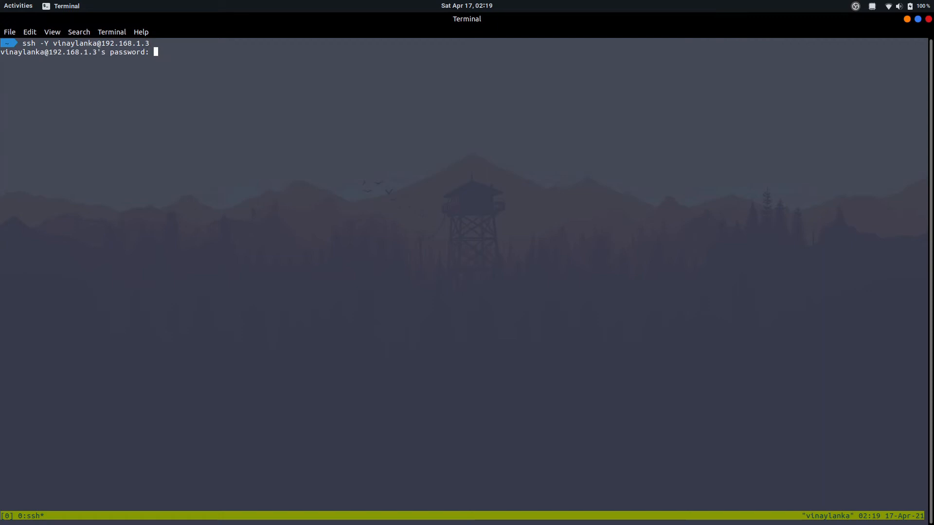
key("Return")
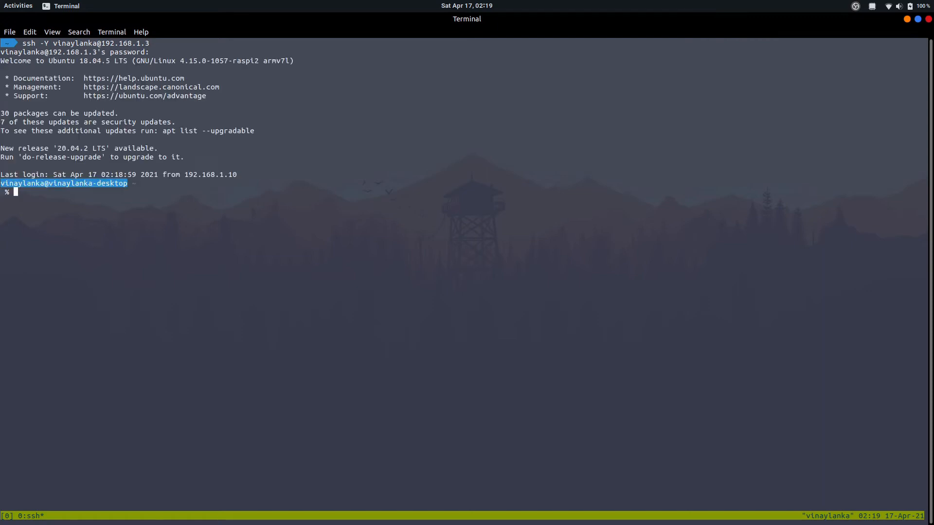
- Split the tmux window into two side-by-side shells
key("ctrl+b")
key("percent")
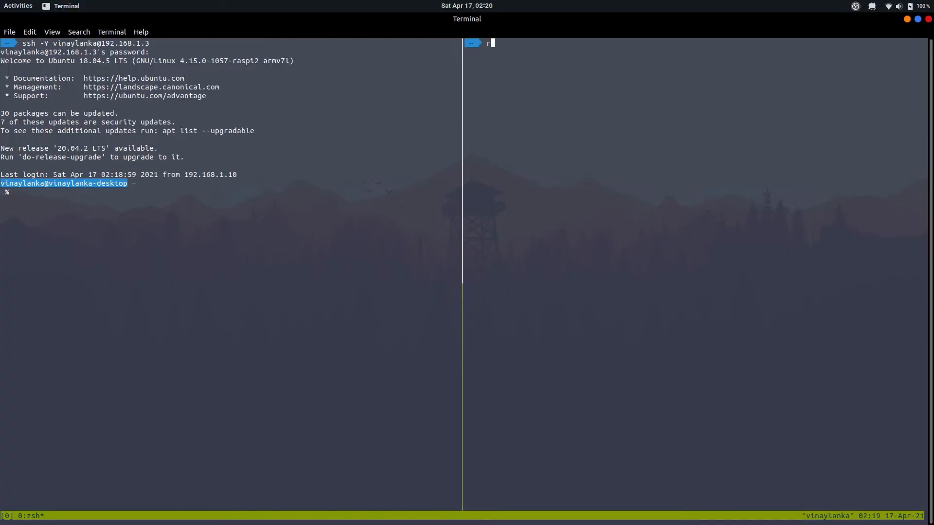
type("oscore")
- Start roscore in the right pane and return to the Pi shell
key("Return")
key("ctrl+b")
key("Left")
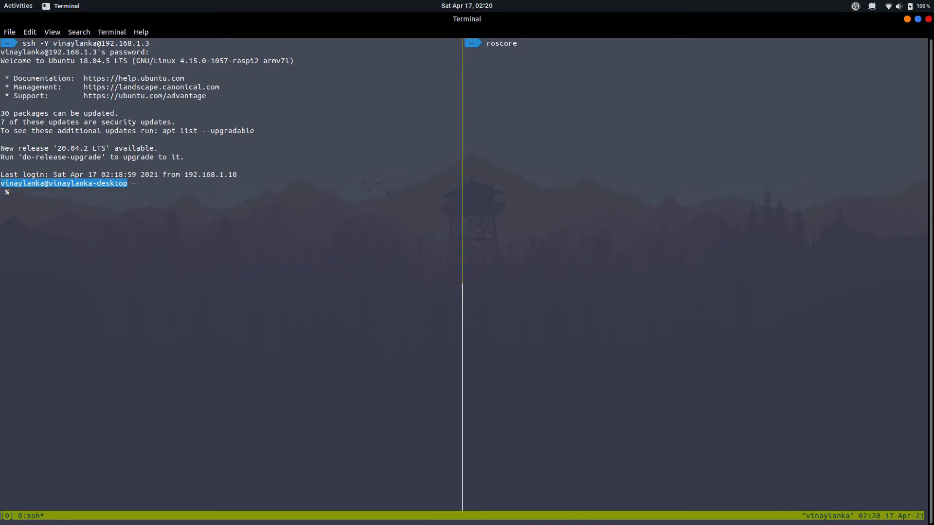
type("sudo")
- Run sudo chmod 666 /dev/ttyACM0, then start rosserial_python serial_node.py on /dev/ttyACM0
key("Up")
key("Up")
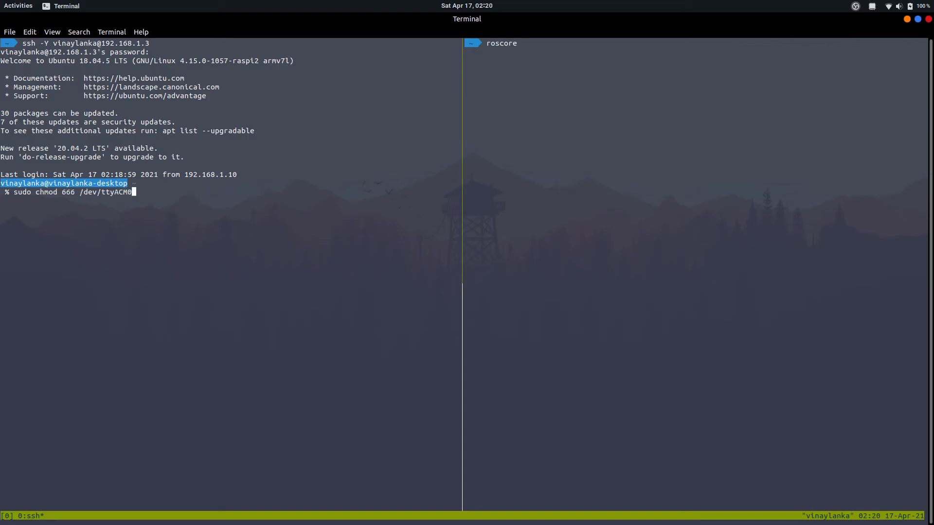
key("Return")
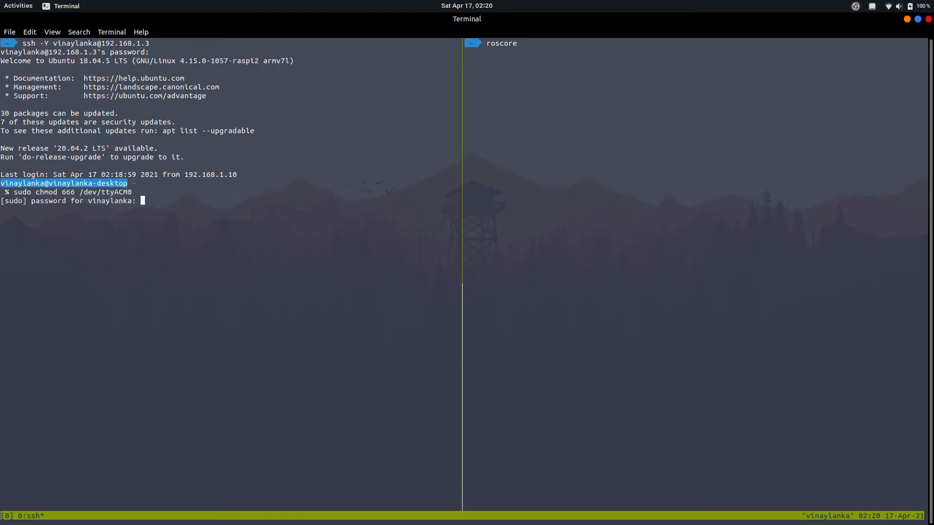
key("Return")
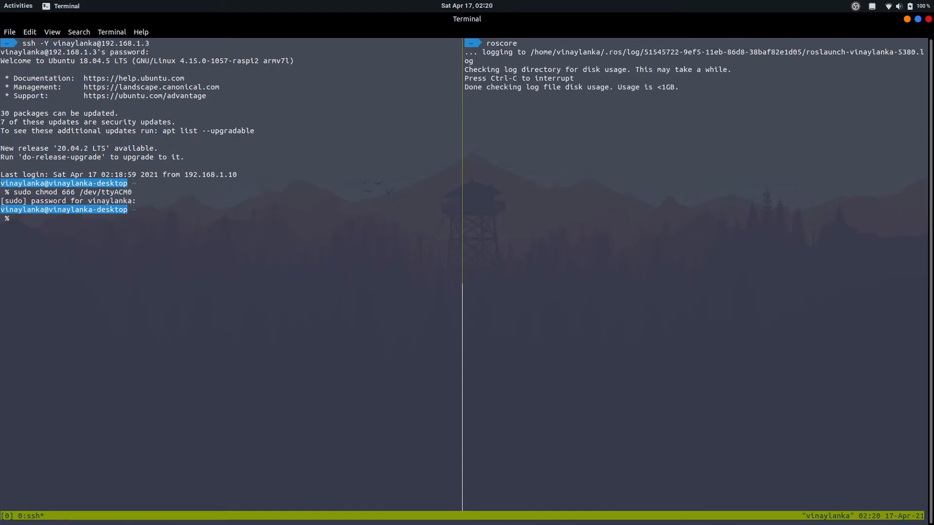
type("cd rover_ws")
key("Up")
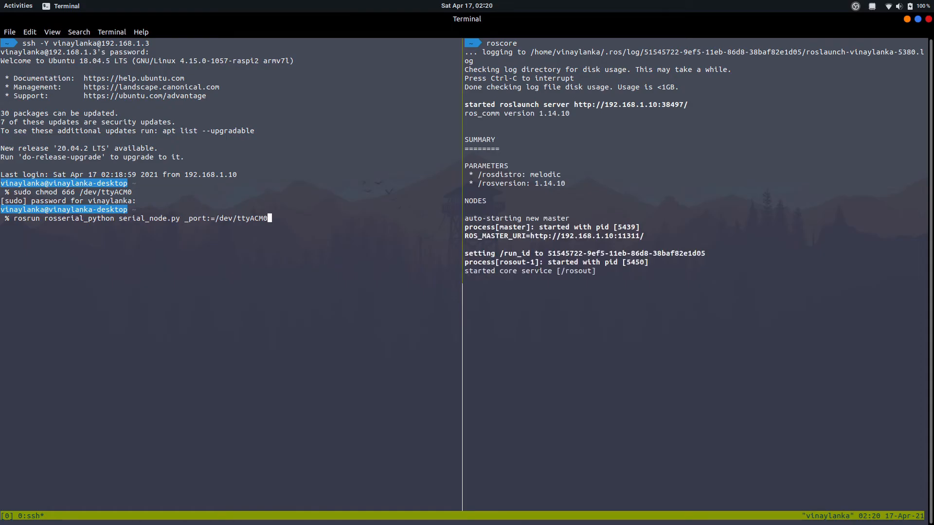
key("Return")
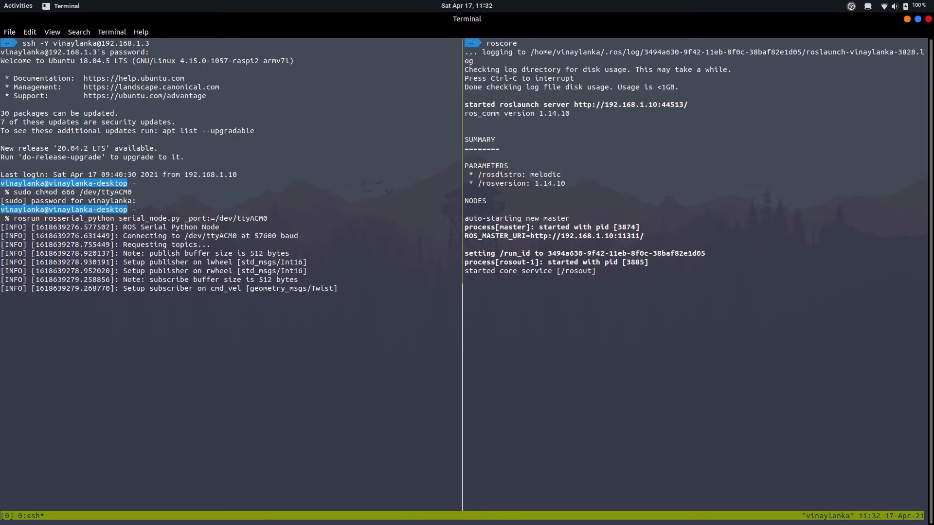
- Add a new tmux shell below the Pi session
key("ctrl+b")
key("quotedbl")
type("ros")
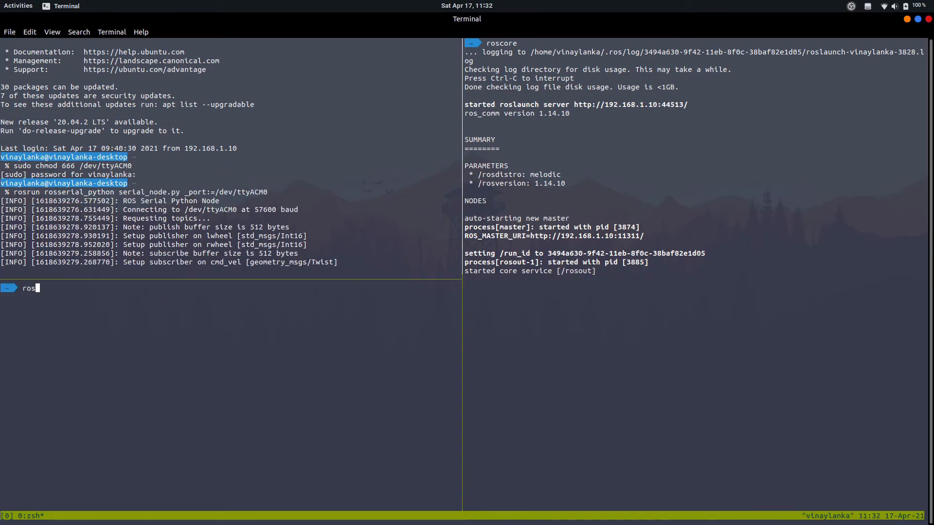
type("run te")
- Launch rosrun teleop_twist_keyboard teleop_twist_keyboard.py for keyboard driving
key("Tab")
type("te")
key("Tab")
key("Return")
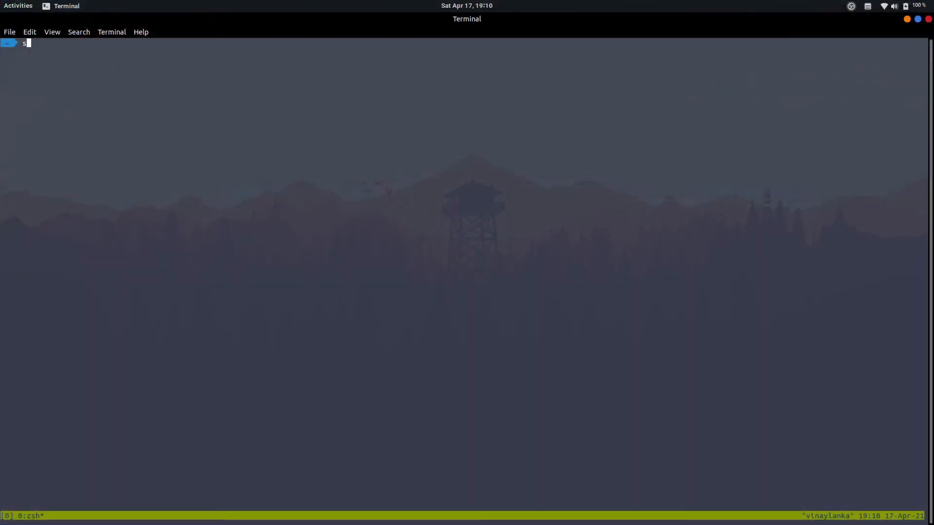
type("ssh -Y vinaylanka@192.168.1.3")
- Log in to the Pi and create and enter the ~/ws/src directories
key("Return")
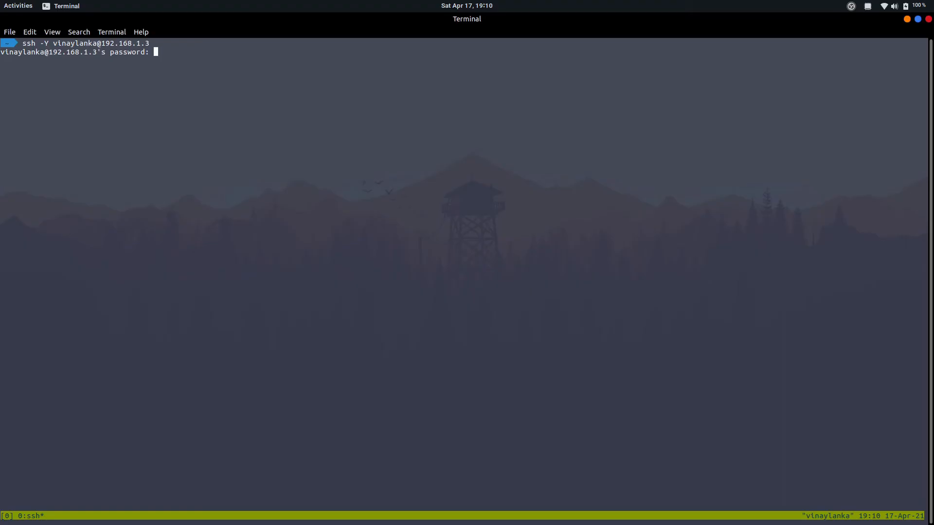
key("Return")
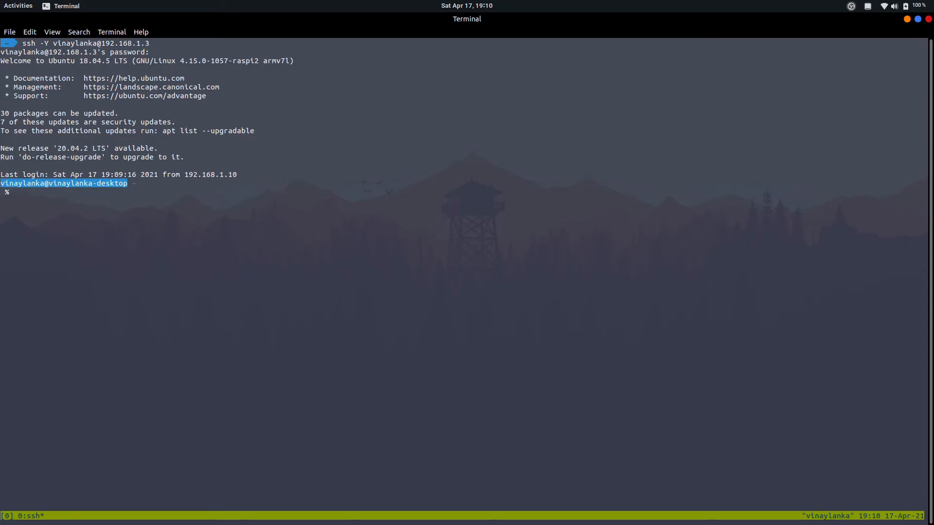
type("mkdir ws")
key("Return")
type("cd w")
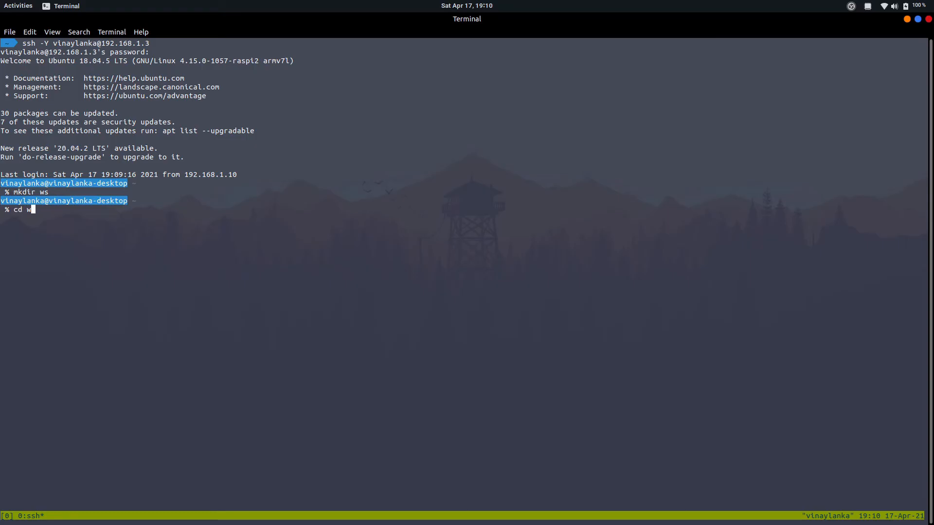
type("s")
key("Return")
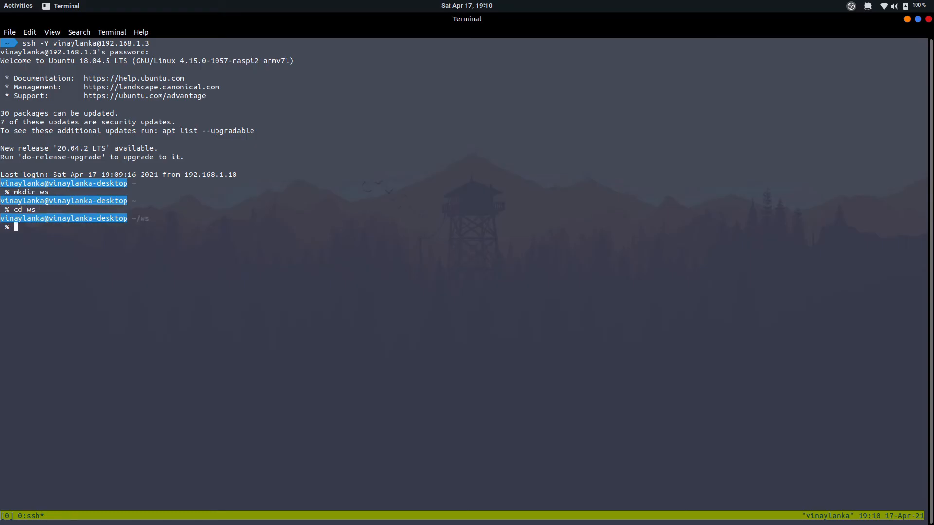
type("mkdir s")
type("rc")
key("Return")
type("cd sr")
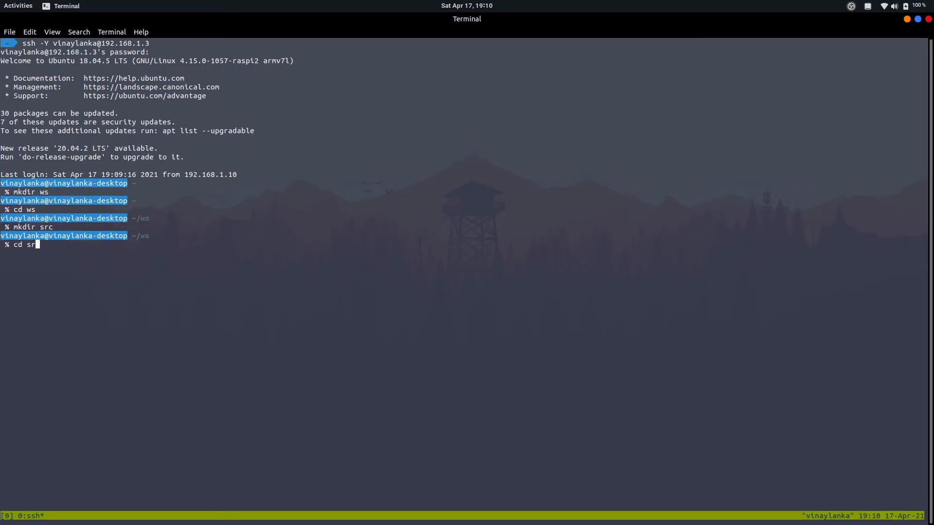
type("c")
key("Return")
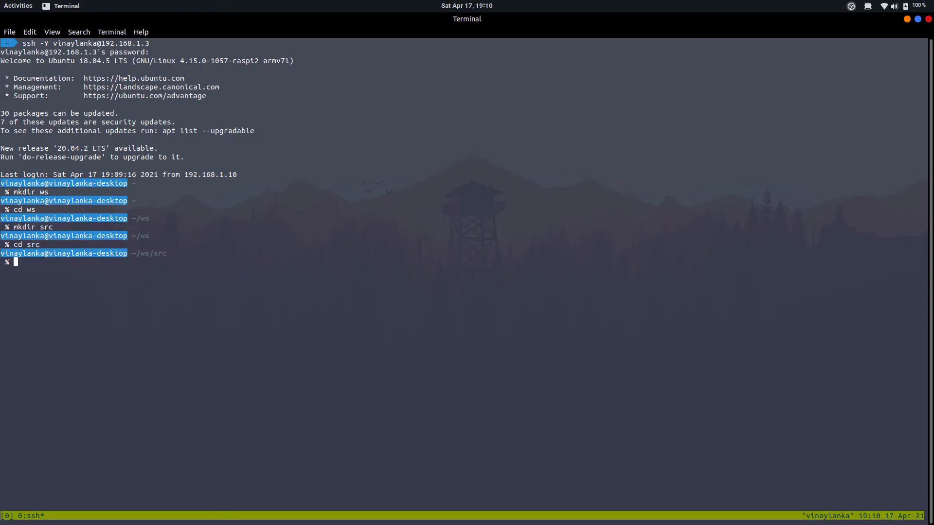
type("catkin")
type("_init")
type("_workspa")
type("ce")
- Run catkin_init_workspace, build with catkin_make from ws, and source devel/setup.zsh
key("Return")
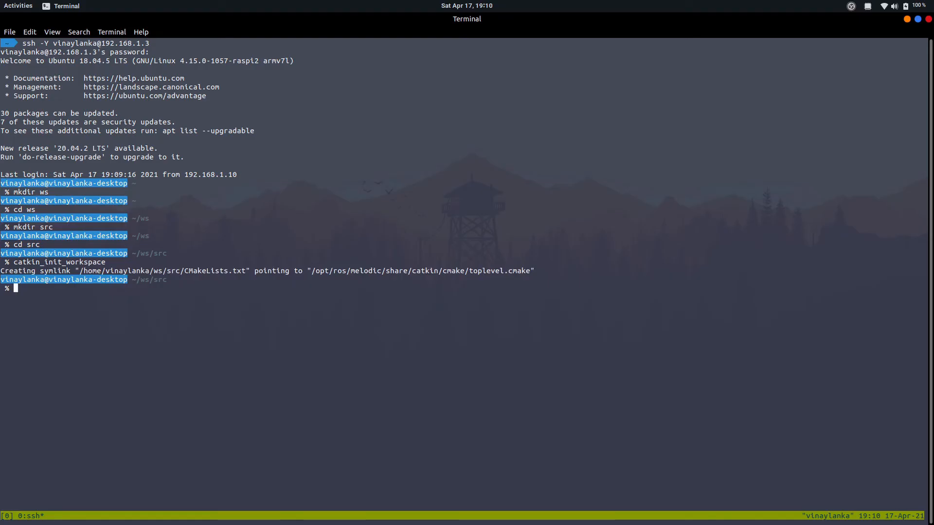
type("cd ..")
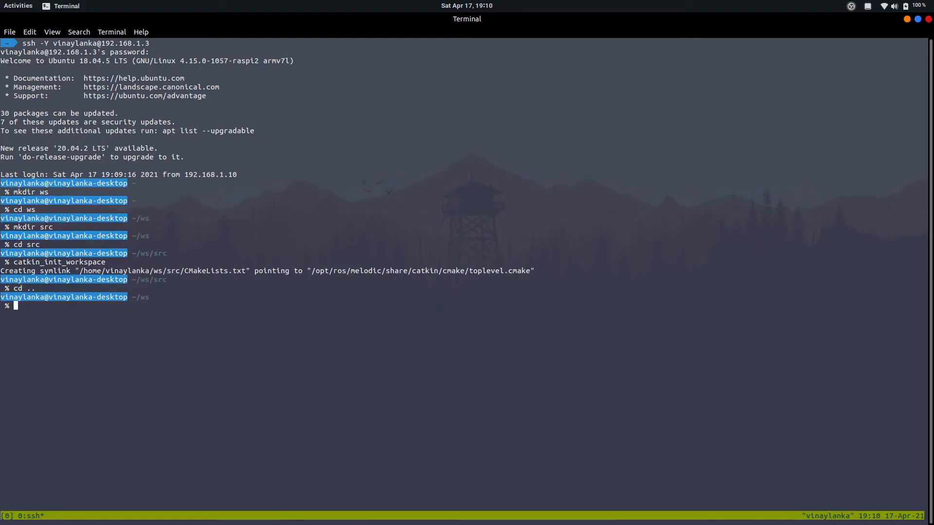
key("Return")
type("catk")
type("in_make")
key("Return")
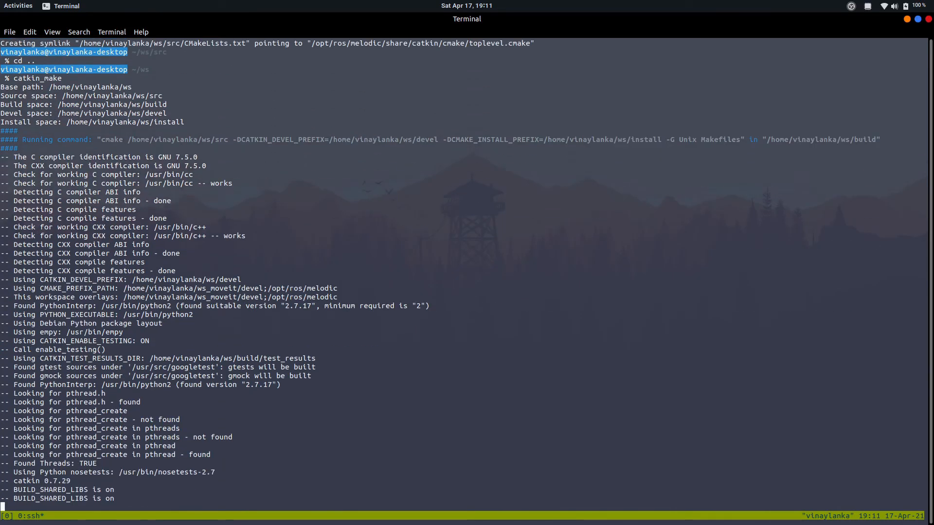
type("sourc")
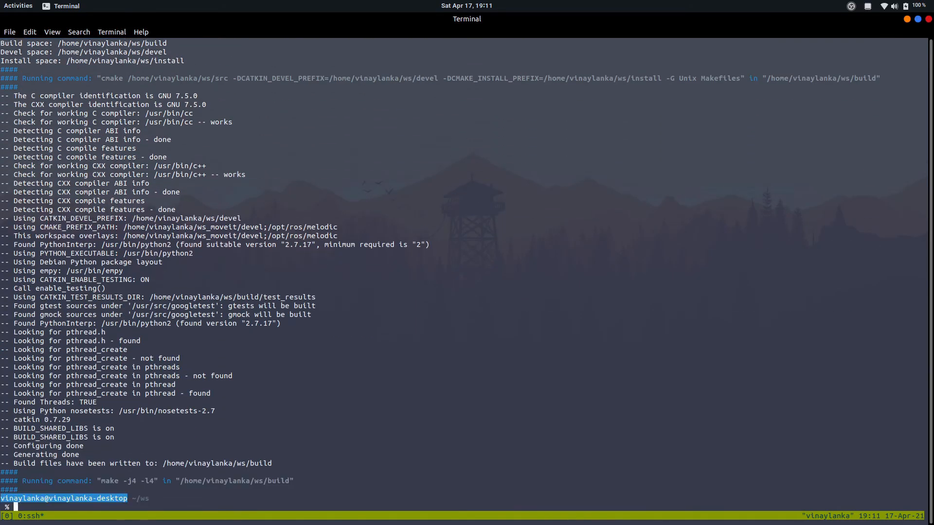
type("e deve")
type("l/setup")
type(".zsh")
key("Return")
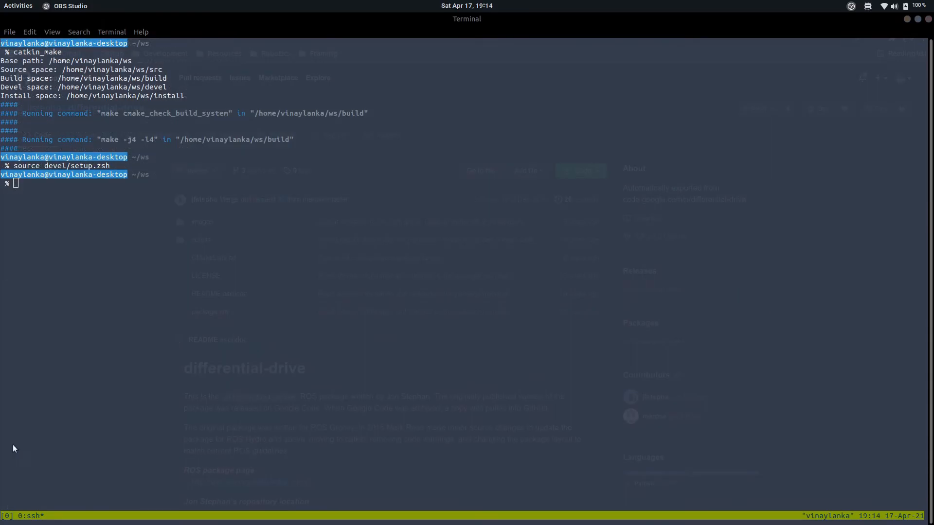
type("cd s")
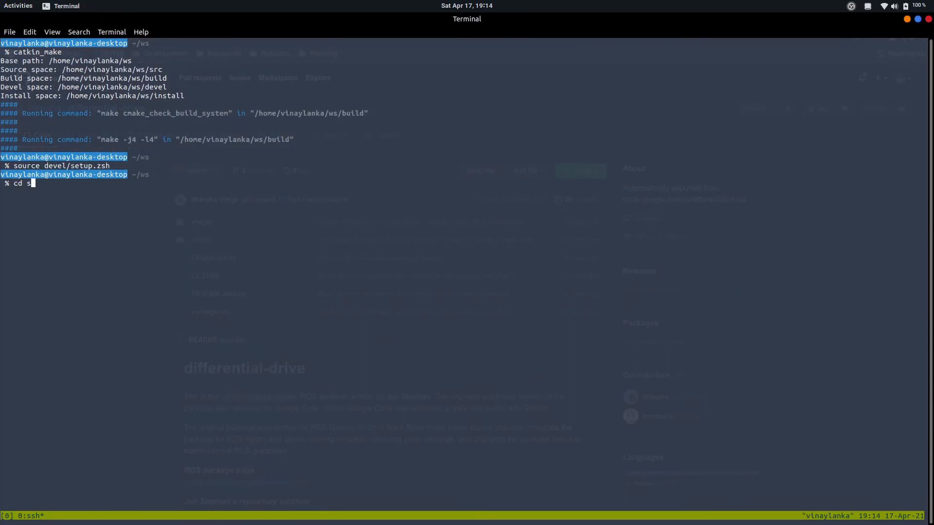
type("rc")
- Move into ws/src and switch to the differential-drive repository page in Chrome
key("Return")
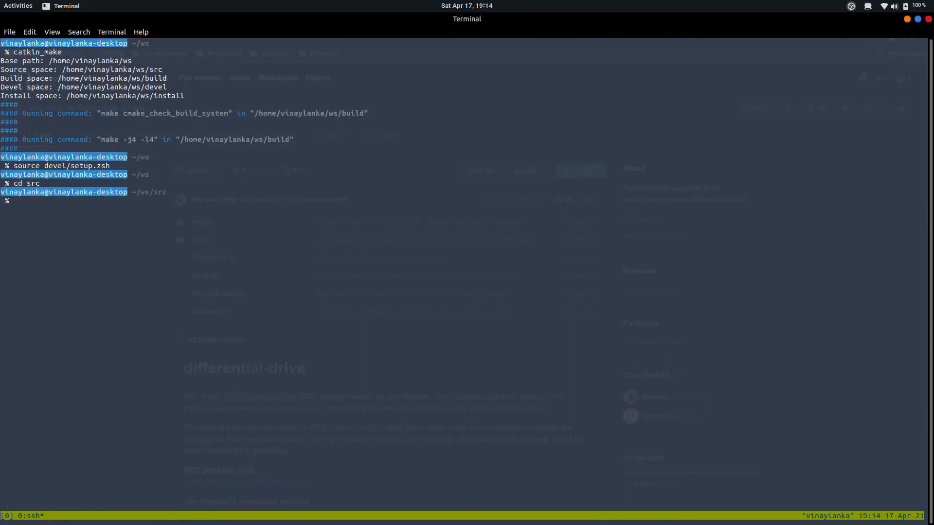
key("alt+Tab")
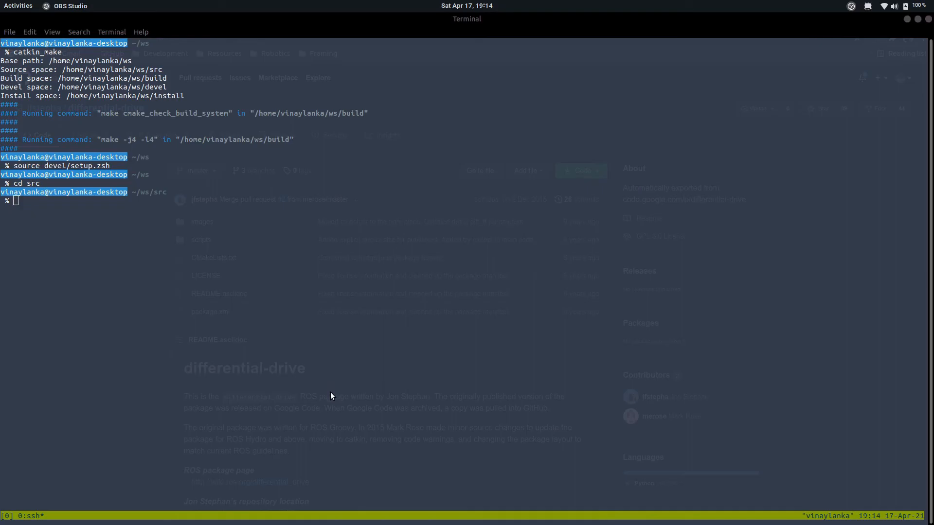
key("alt+Tab")
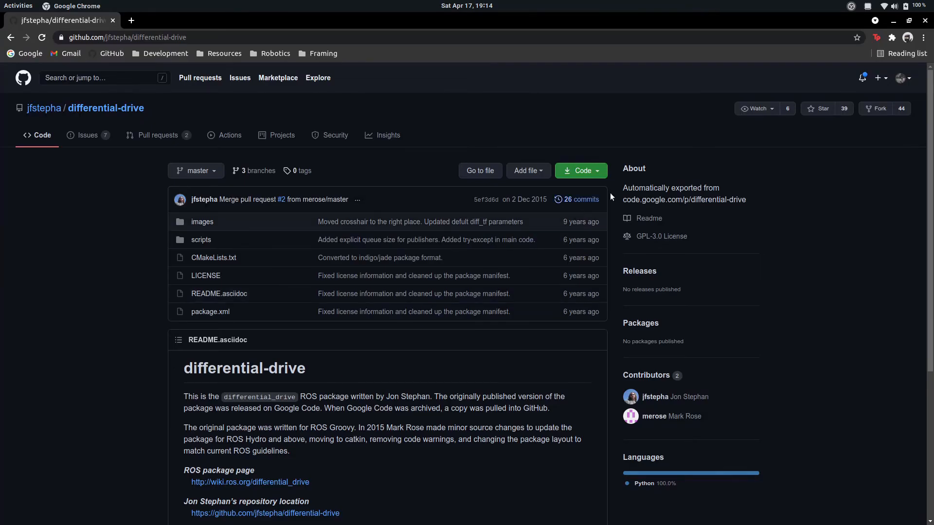
- Copy the jfstepha/differential-drive HTTPS clone URL and return to the terminal
left_click(579, 170)
left_click(588, 226)
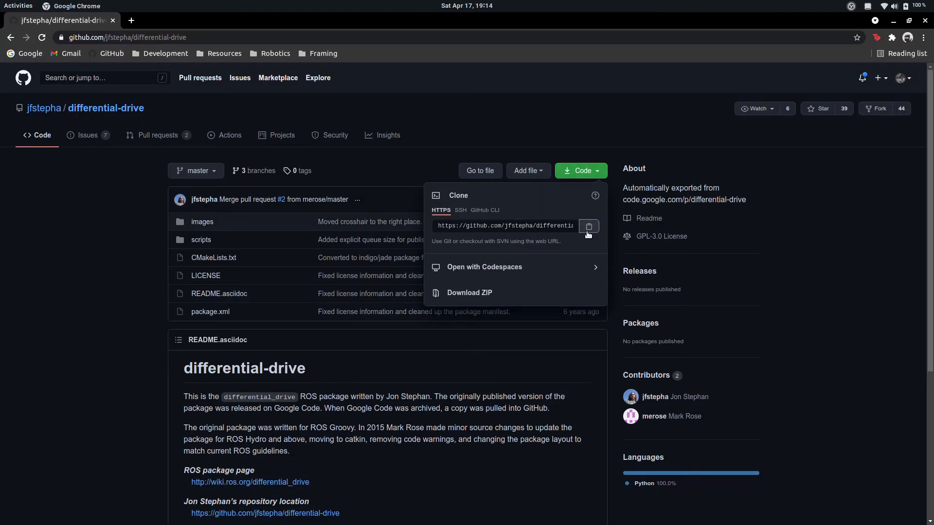
left_click(105, 301)
key("alt+Tab")
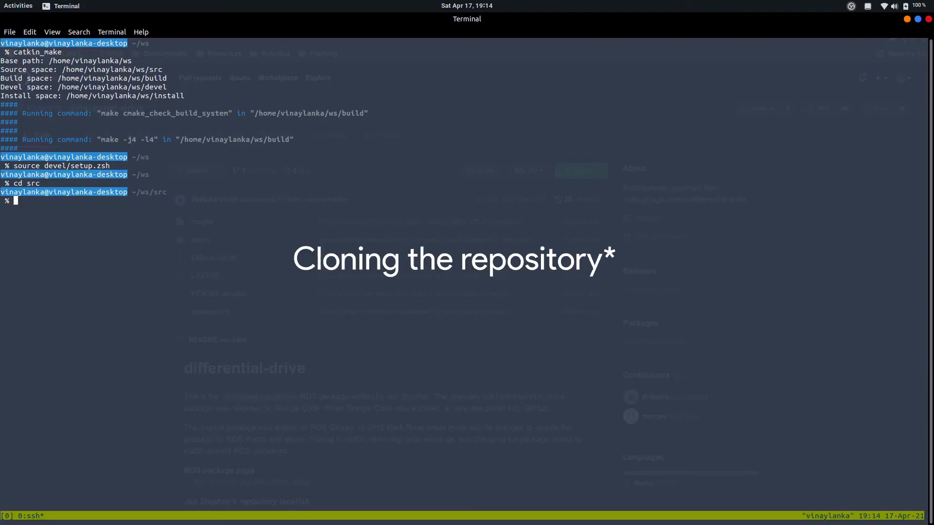
type("git ")
type("clone")
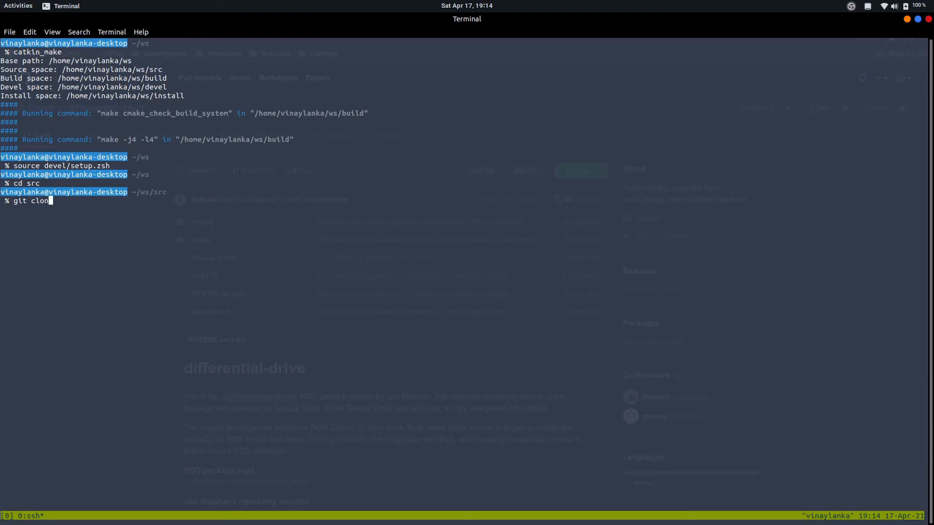
- Git clone differential-drive into ws/src and create the rover package beside it
type("https://github.com/jfstepha/differential-drive.git")
key("Return")
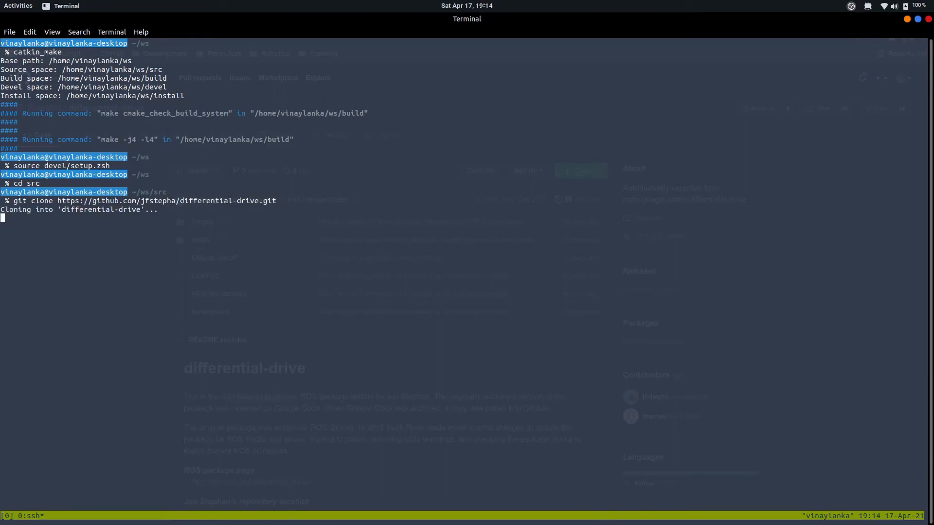
type("catk")
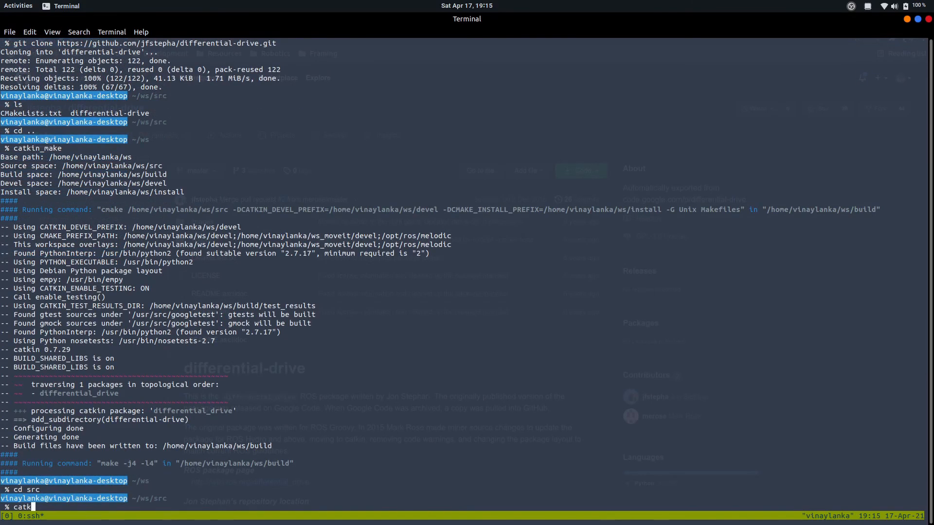
type("in_creat")
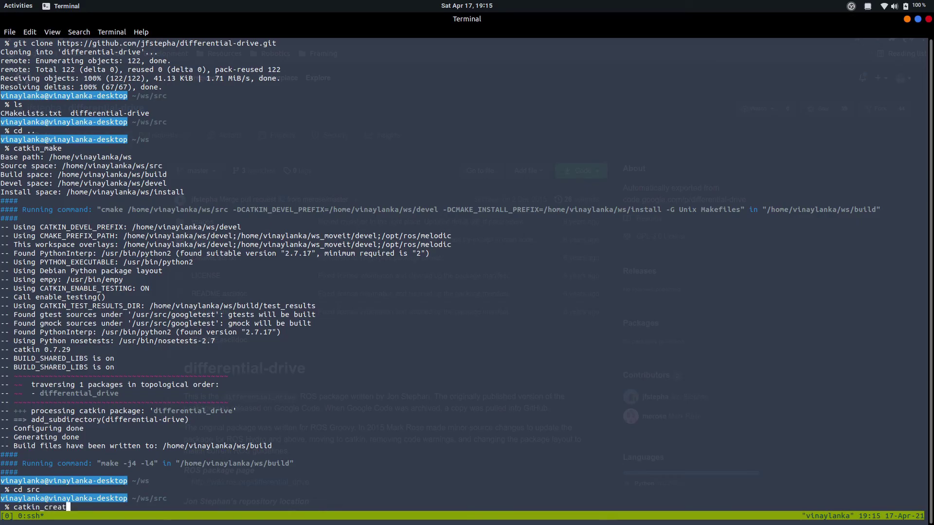
type("e_pkg ")
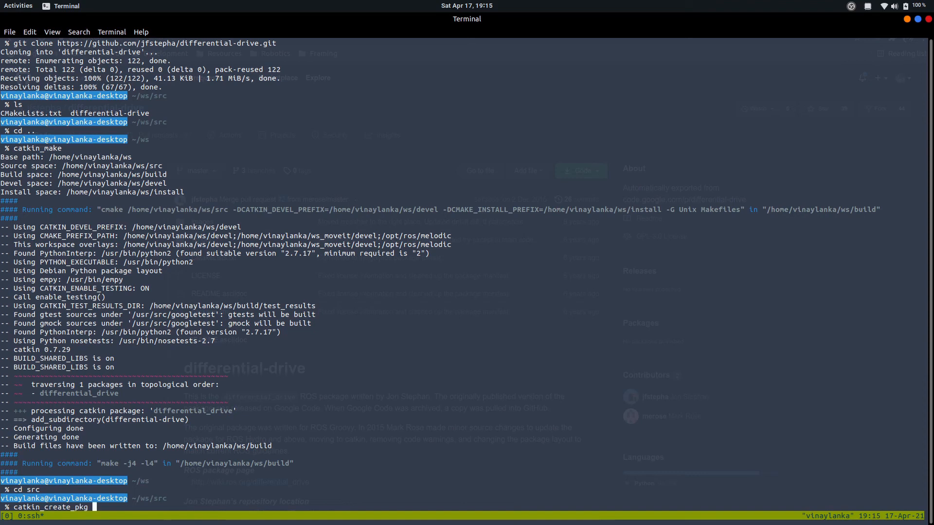
type("rover")
key("Return")
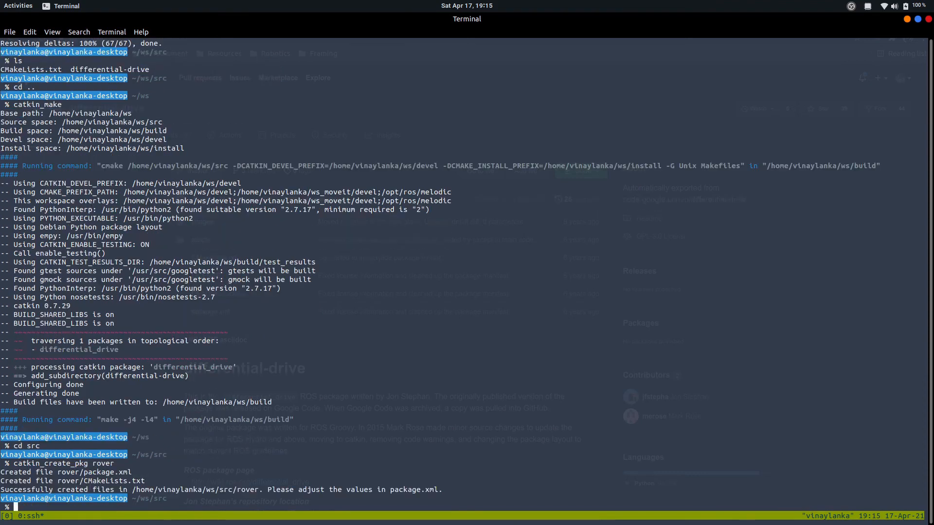
type("ls")
key("Return")
type("cd ..")
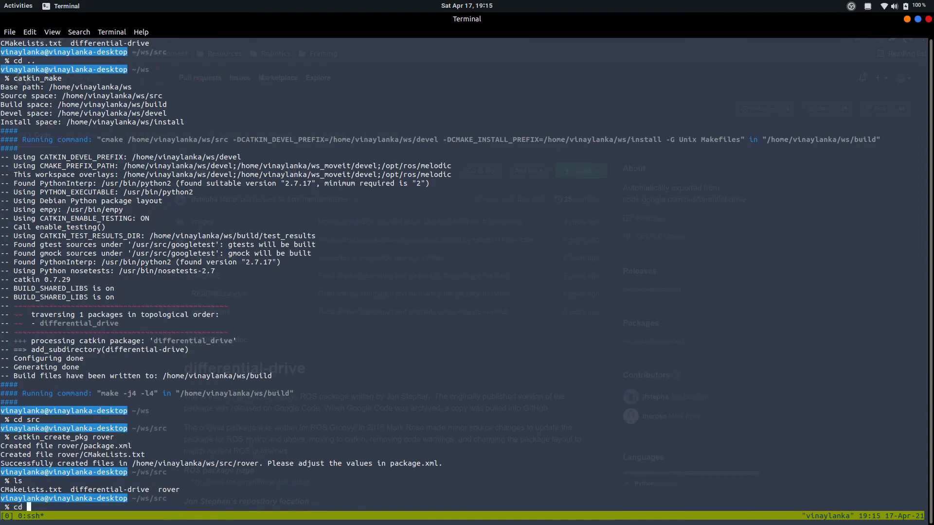
- Rebuild the workspace with catkin_make from ws and bring Visual Studio Code to the front
key("Return")
type("catkin_make")
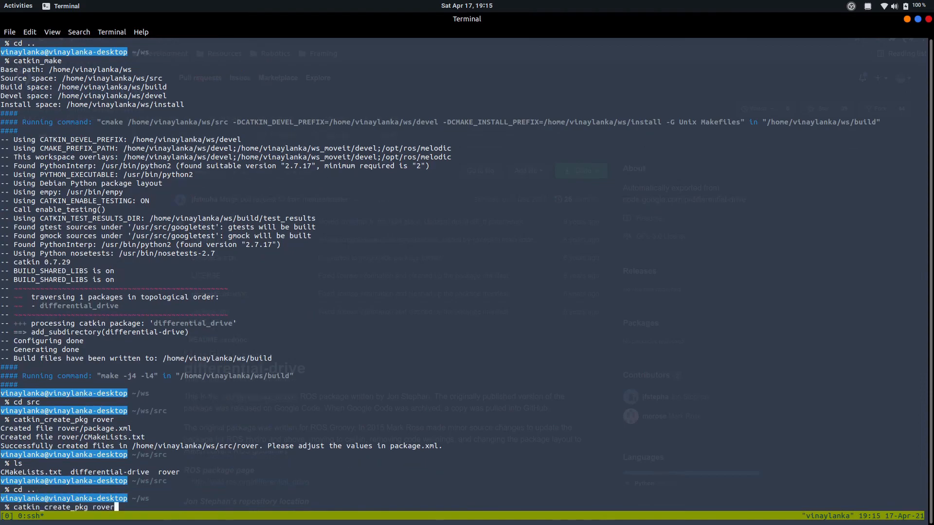
key("Return")
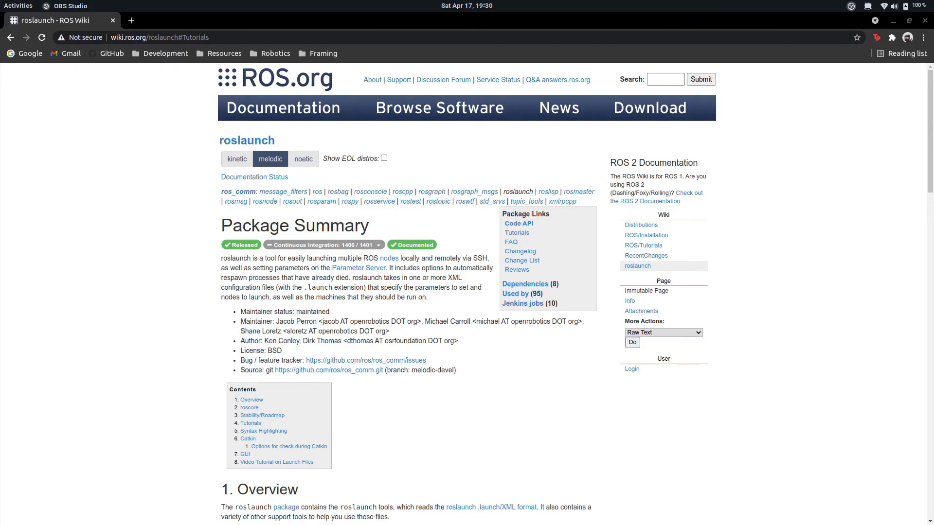
left_click(474, 513)
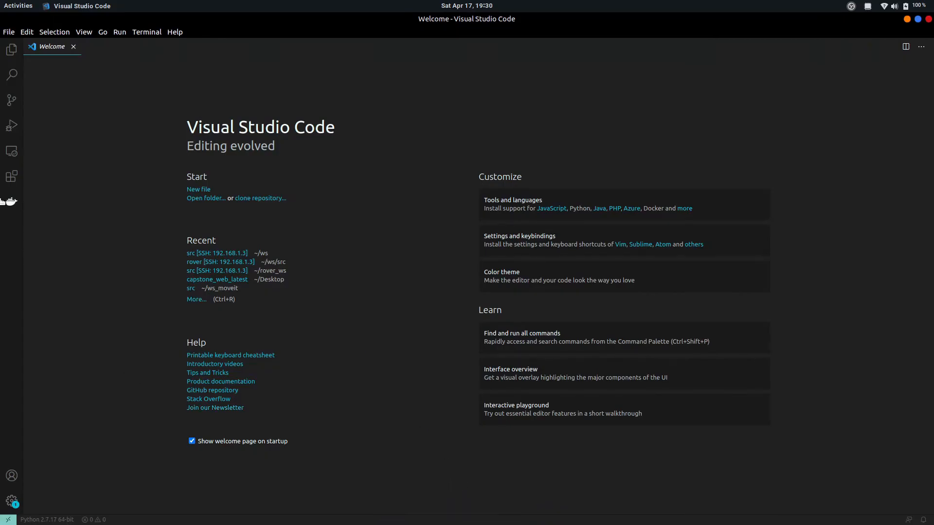
- Connect VS Code over Remote-SSH to the rover host 192.168.1.3 and submit the password
left_click(11, 177)
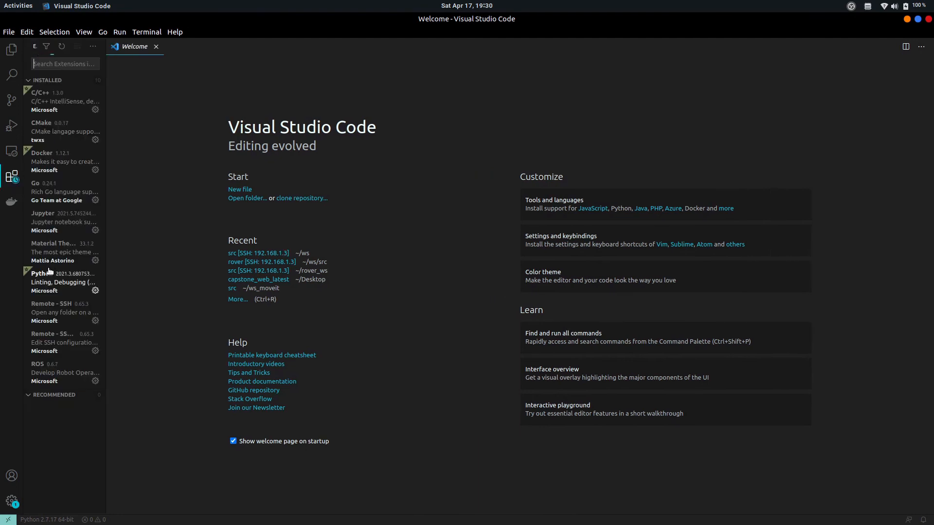
left_click(51, 306)
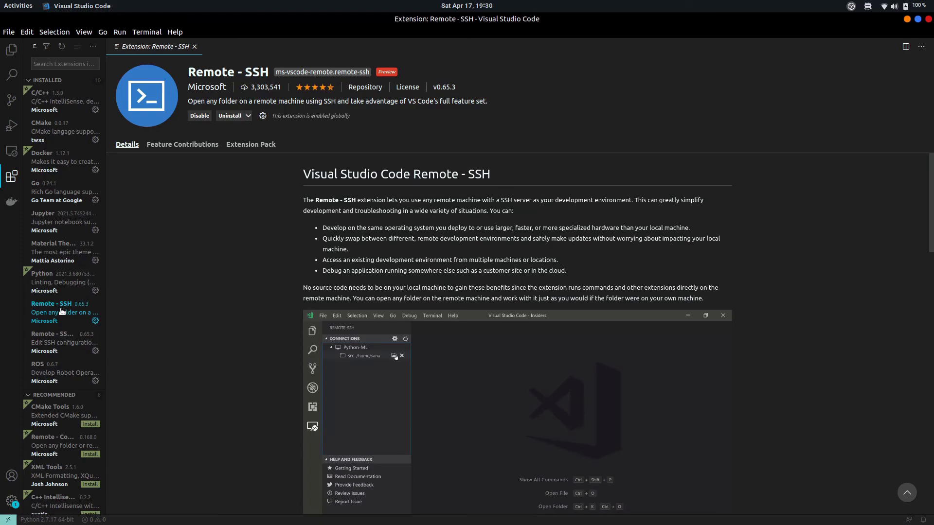
left_click(10, 520)
left_click(372, 62)
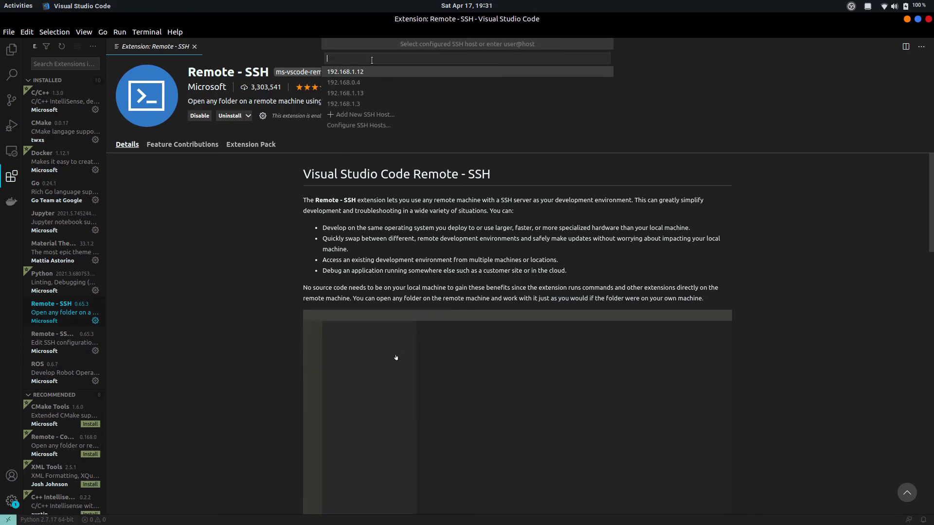
left_click(349, 104)
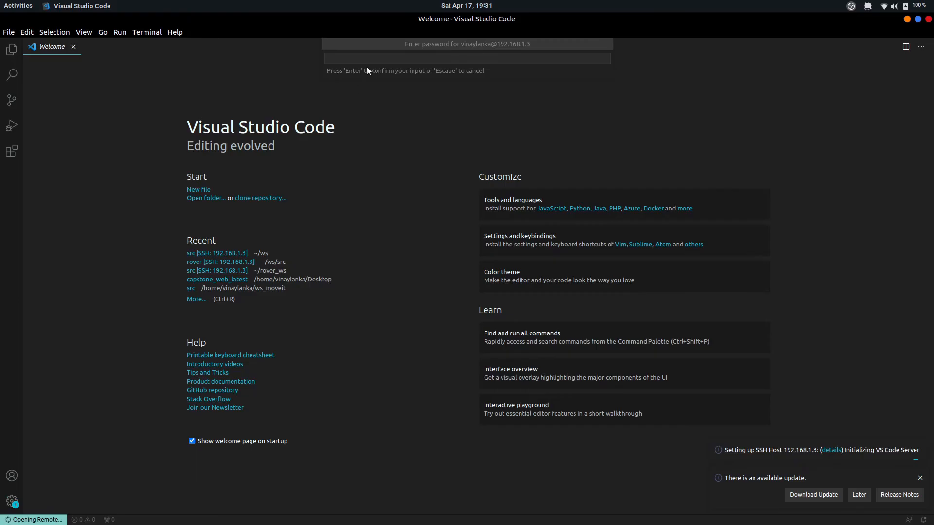
key("Return")
- Open the remote ~/ws/src directory as the workspace
left_click(65, 124)
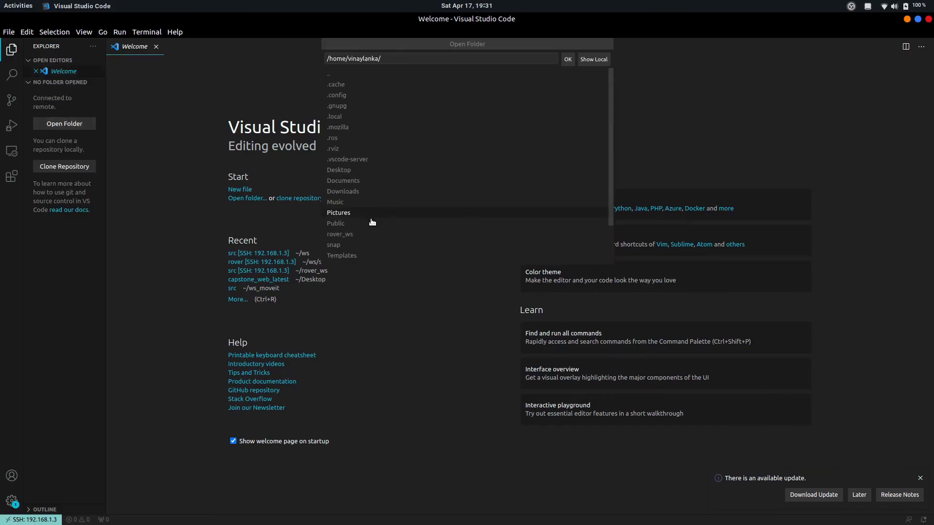
scroll(372, 222, "down", 2)
left_click(345, 235)
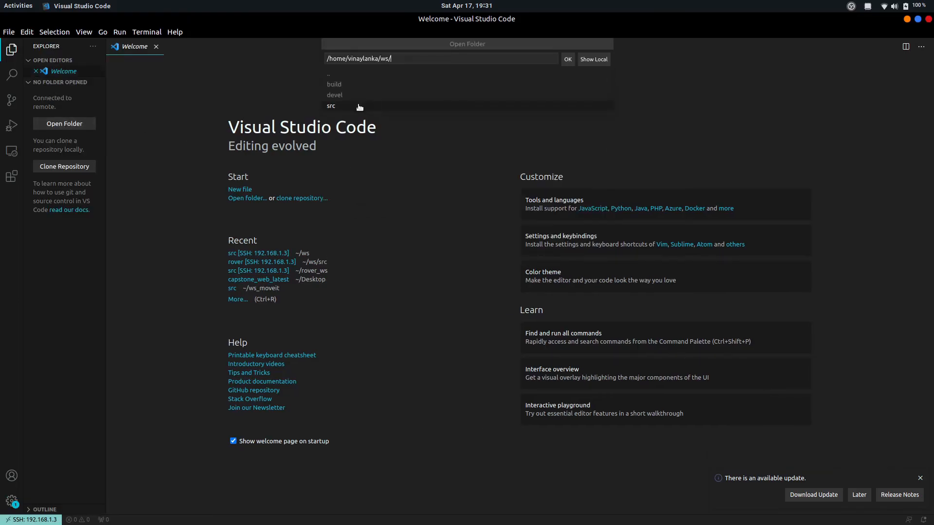
left_click(351, 107)
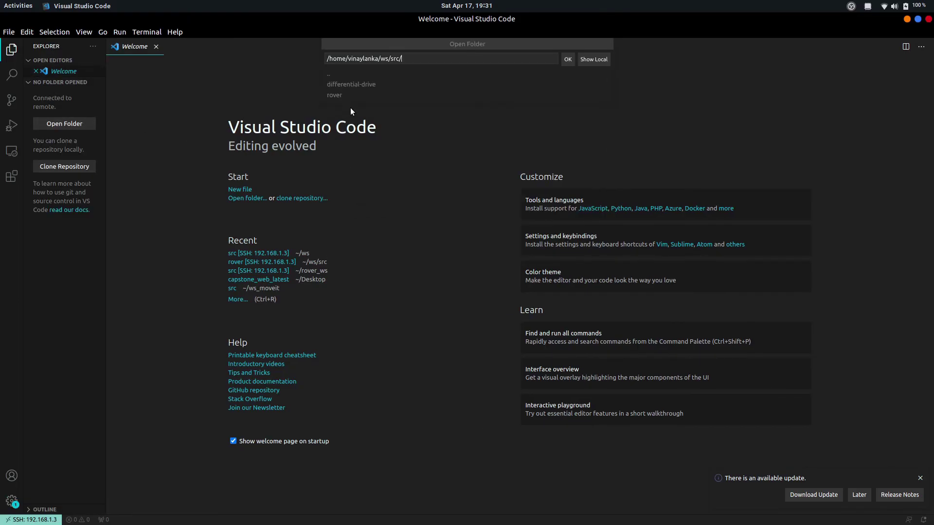
left_click(568, 59)
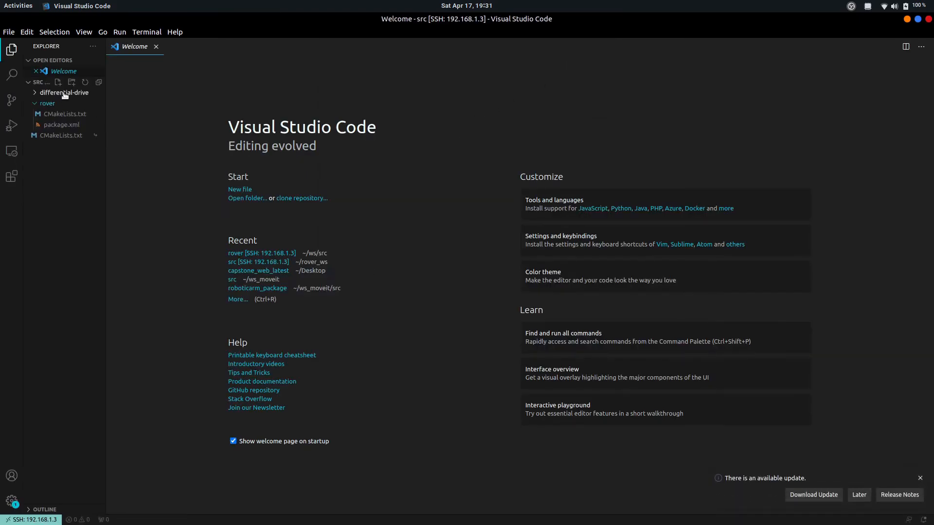
- Create a launch folder under rover and an empty drive.launch file in it
left_click(76, 82)
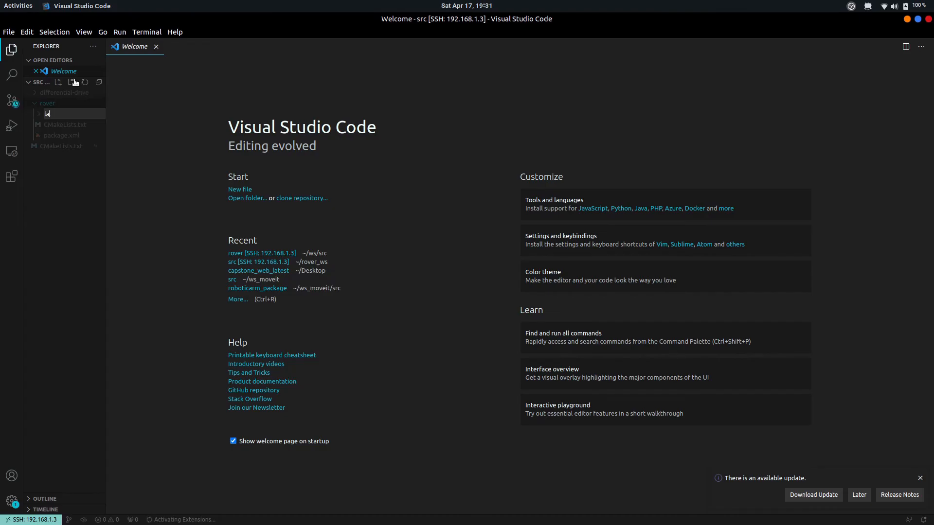
type("h")
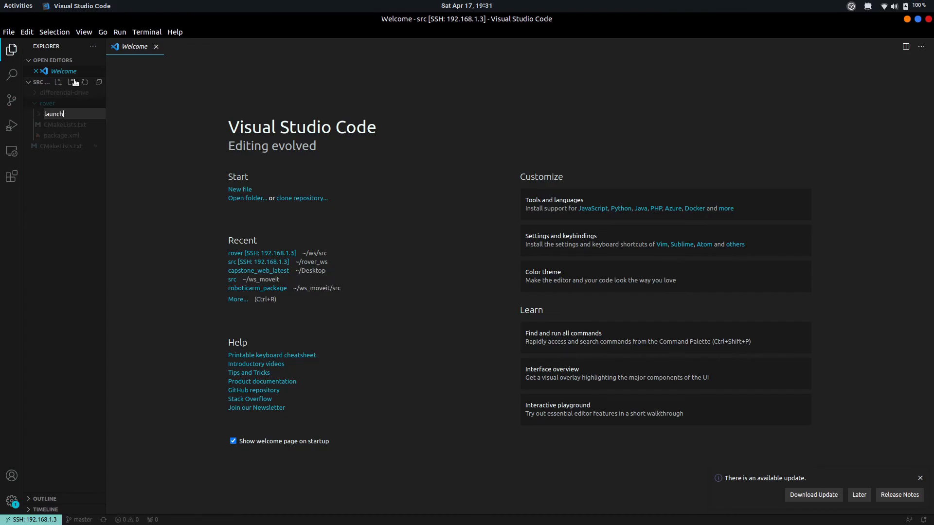
key("Return")
left_click(58, 82)
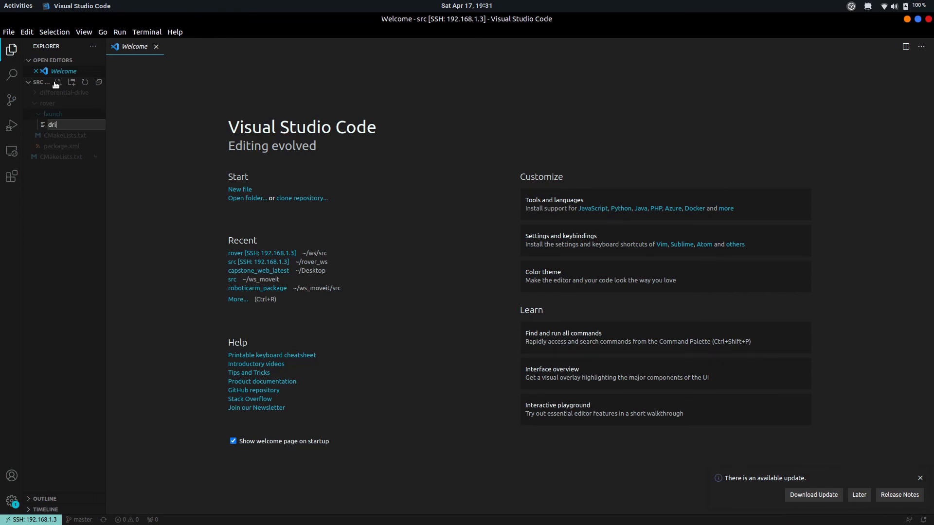
key("Return")
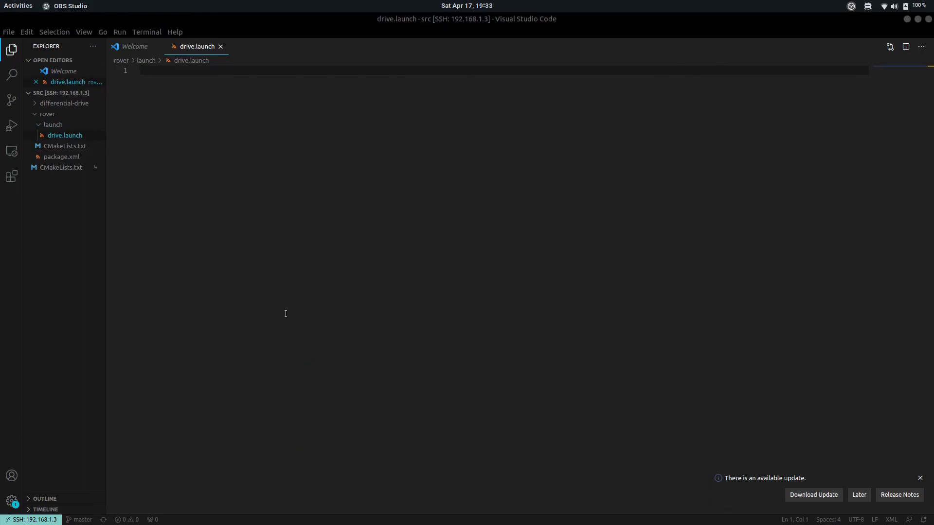
- Paste the launch XML with ticks_meter, diff_tf and serial_node into drive.launch and save it
left_click(299, 233)
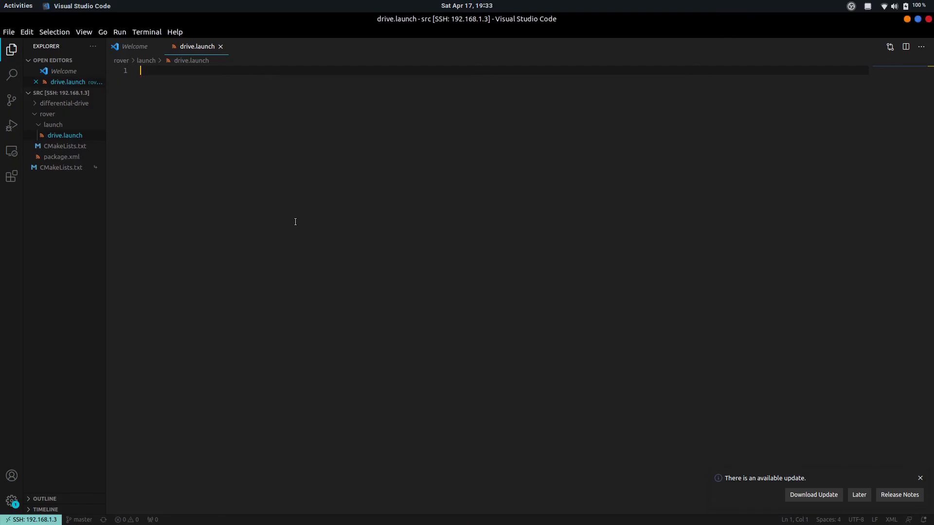
type("<launch>  <rosparam param=\"ticks_meter\">3965</rosparam>    <node pkg=\"differential_drive\" type=\"diff_tf.py\" name=\"diff_tf\" output=\"screen\">     <rosparam param=\"ticks_meter\">3965</rosparam>     <rosparam param=\"base_width\">0.25</rosparam>   </node>    <node pkg=\"rosserial_python\" type=\"serial_node.py\" name=\"serial_node\">     <param name=\"port\" value=\"/dev/ttyACM0\"/>   </node>  </launch>")
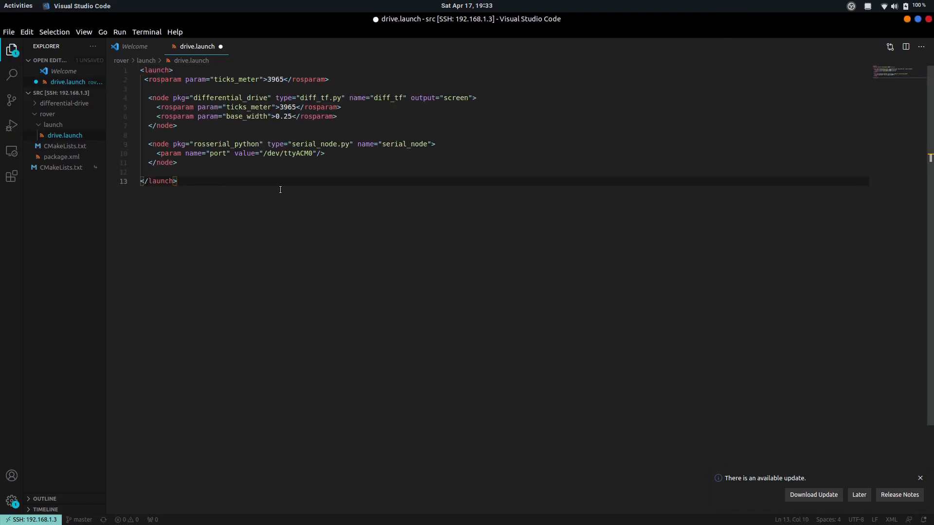
key("ctrl+s")
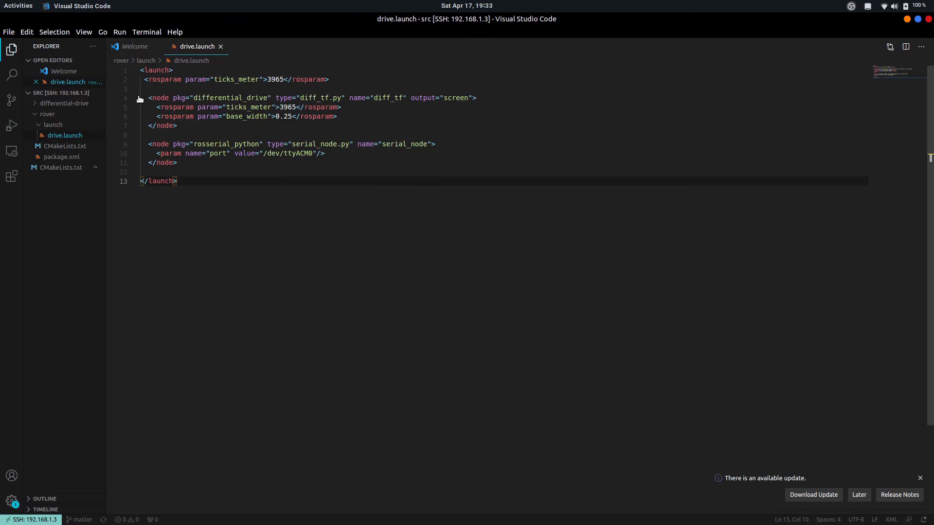
- Review the diff_tf and serial_node blocks, then move to the terminal
left_click_drag(145, 79, 179, 126)
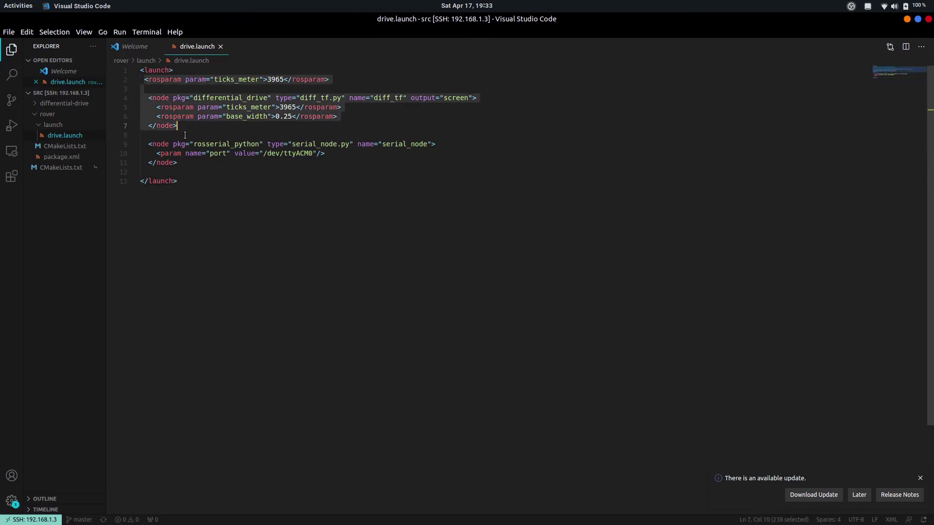
left_click(193, 165)
left_click_drag(193, 166, 155, 144)
left_click(196, 162)
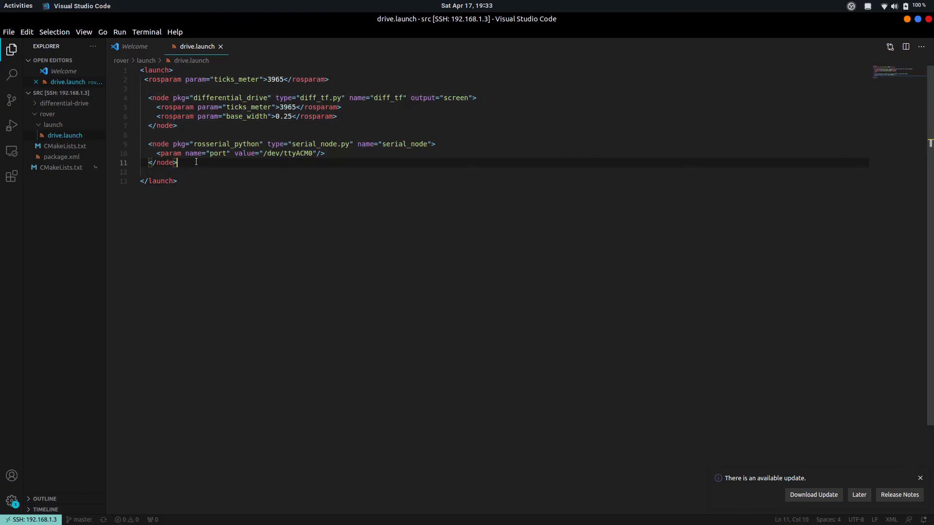
left_click(920, 478)
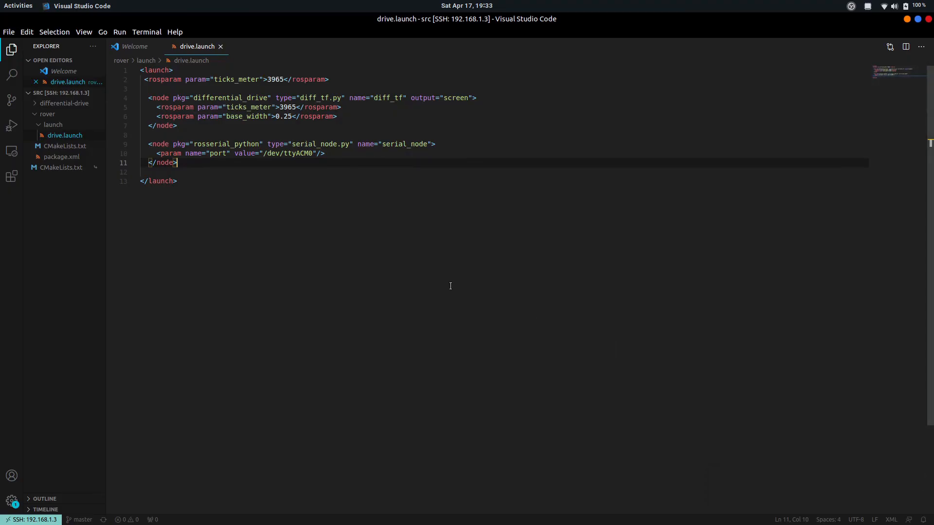
left_click(262, 315)
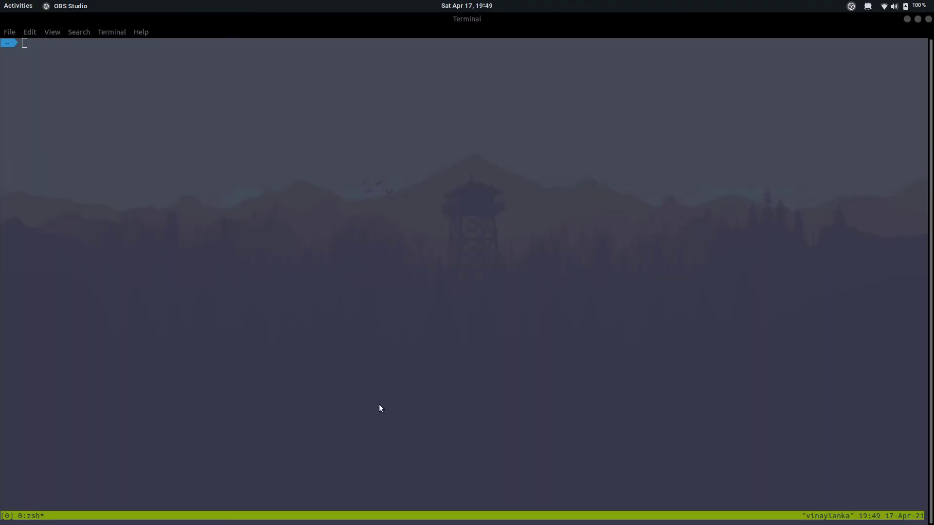
left_click(426, 387)
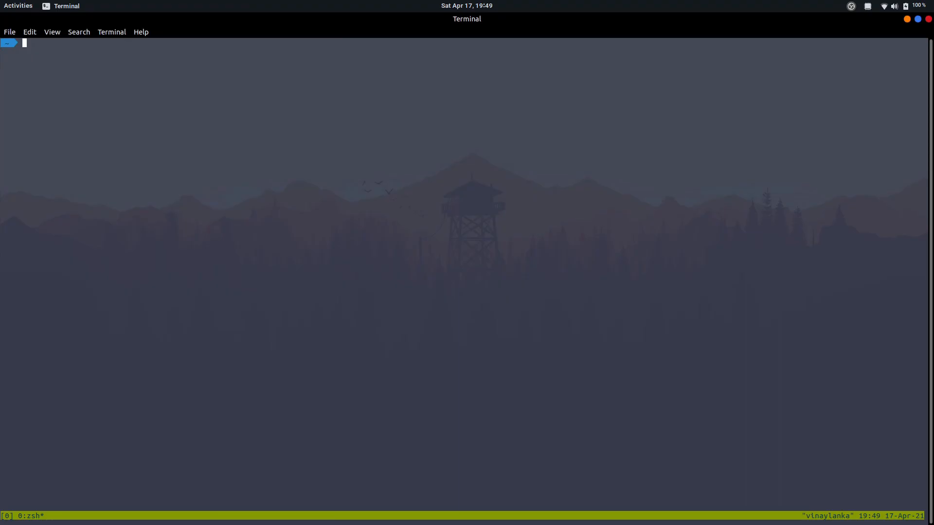
- Split the tmux window, run roscore on the right and ssh into the rover on the left
key("ctrl+b")
key("percent")
type("roscore")
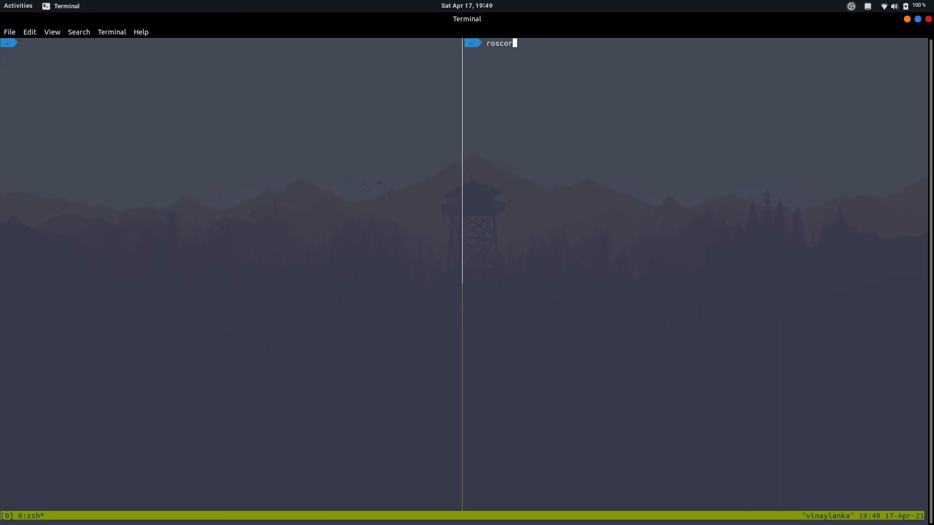
key("Return")
key("ctrl+b")
key("Left")
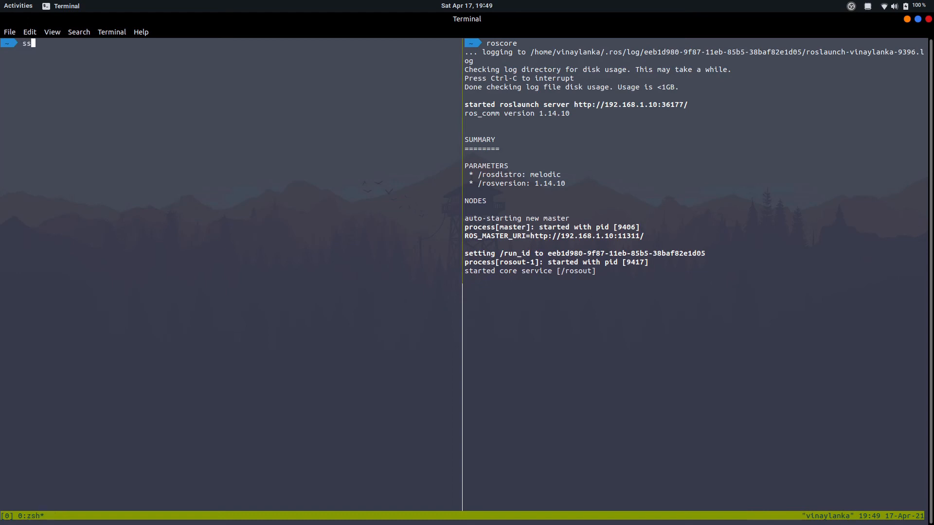
type("ssh -Y vinaylanka@192.168.1.3")
key("Return")
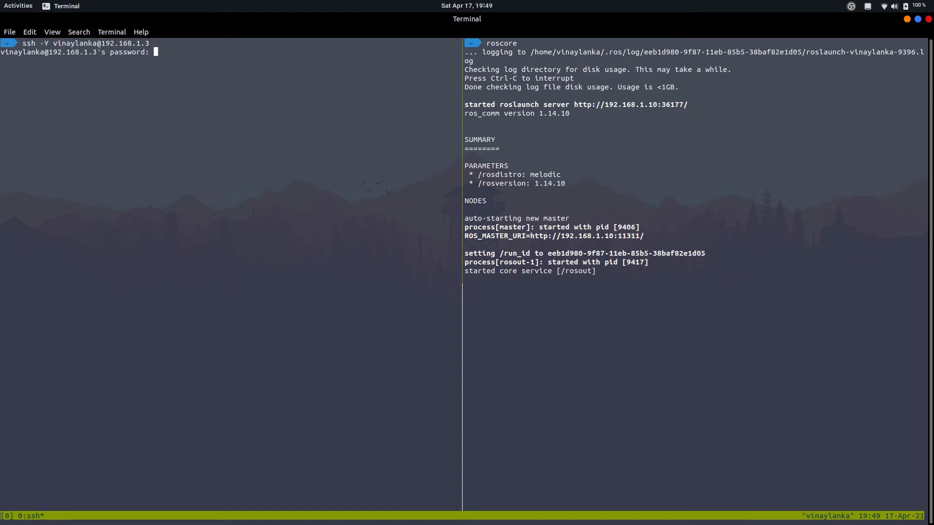
key("Return")
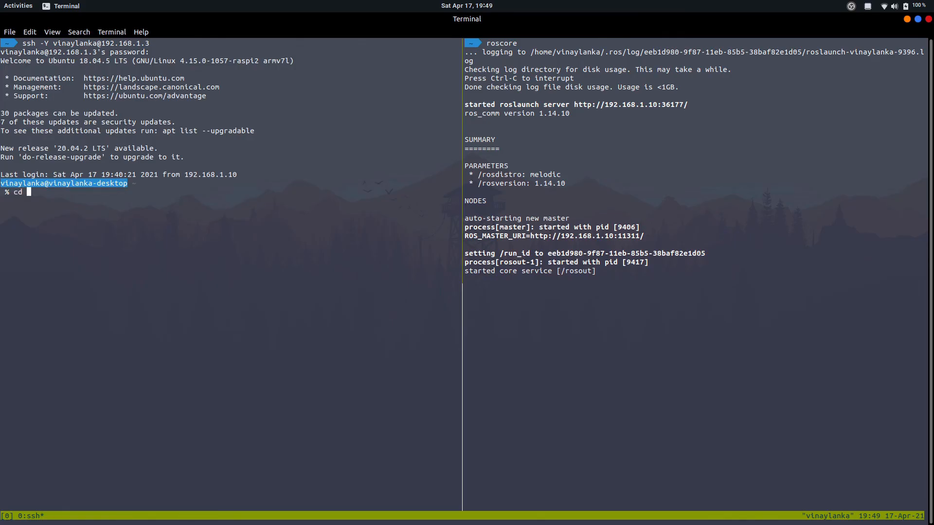
type("cd ws")
- Source ws/devel/setup.zsh and make diff_tf.py executable in differential-drive/scripts
key("Return")
type("source d")
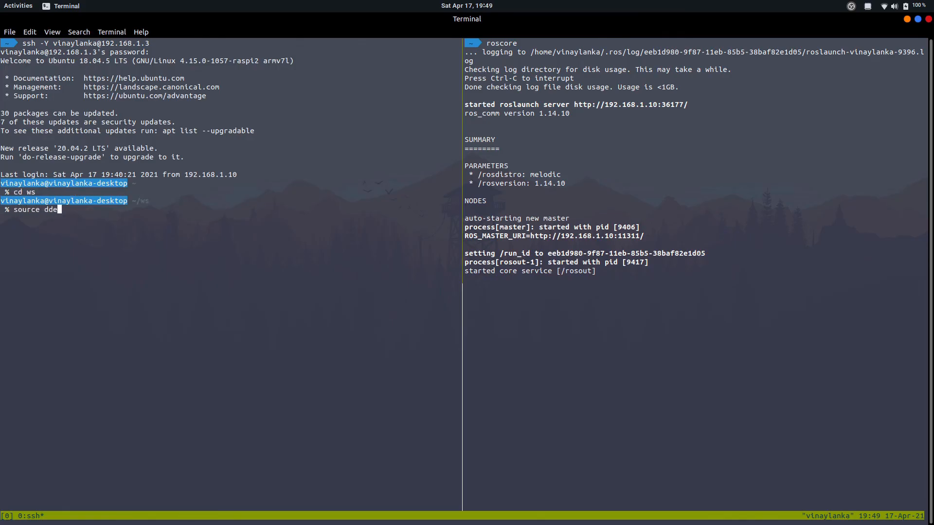
type("evel/setup.zsh")
key("Return")
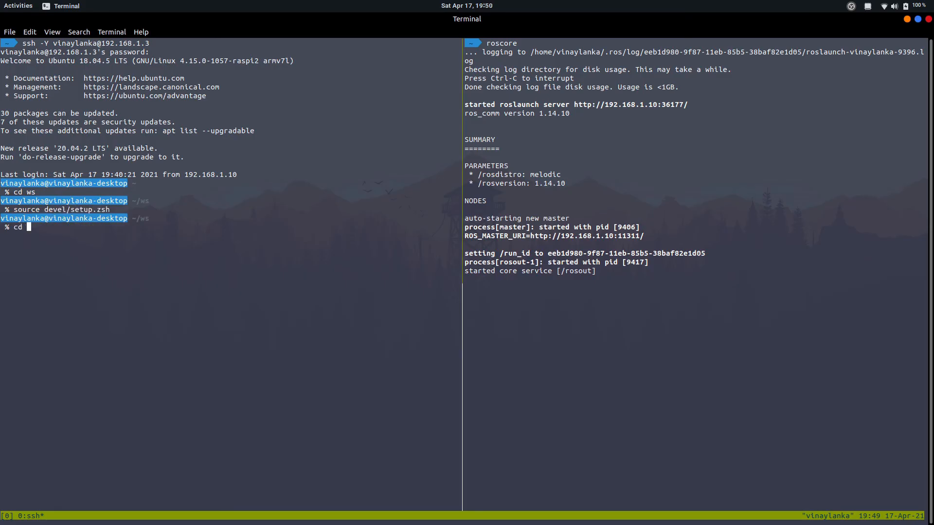
type("cd src")
key("Return")
type("cd d")
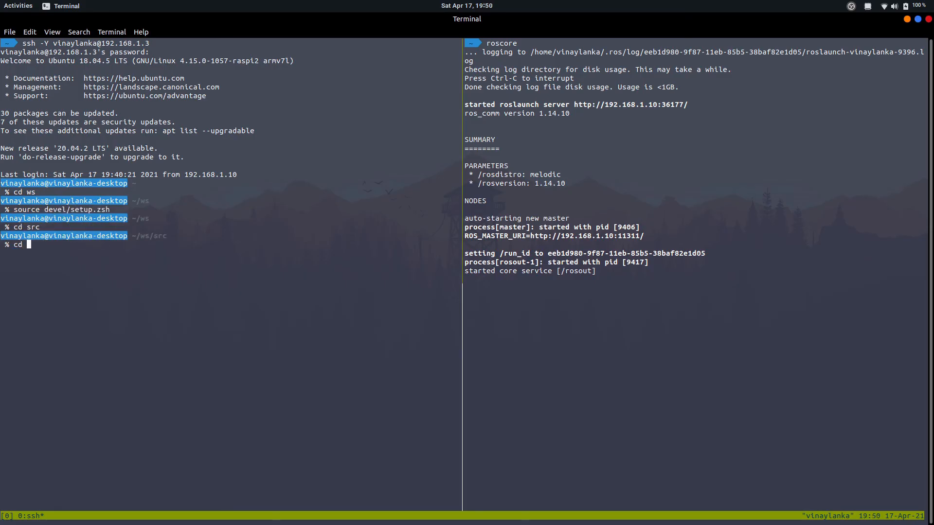
type("iff")
key("Tab")
key("Tab")
key("Tab")
key("Tab")
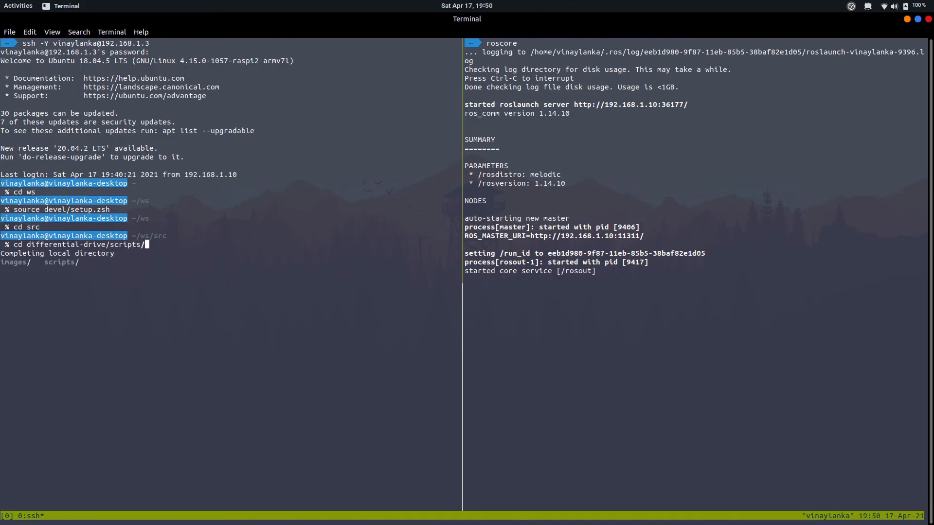
key("Return")
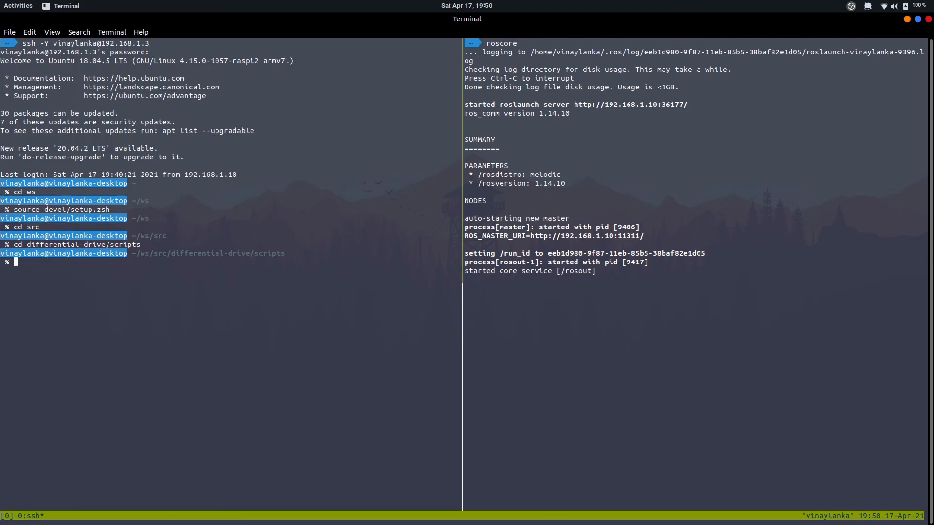
type("chmod +x diff_tf.py")
key("Return")
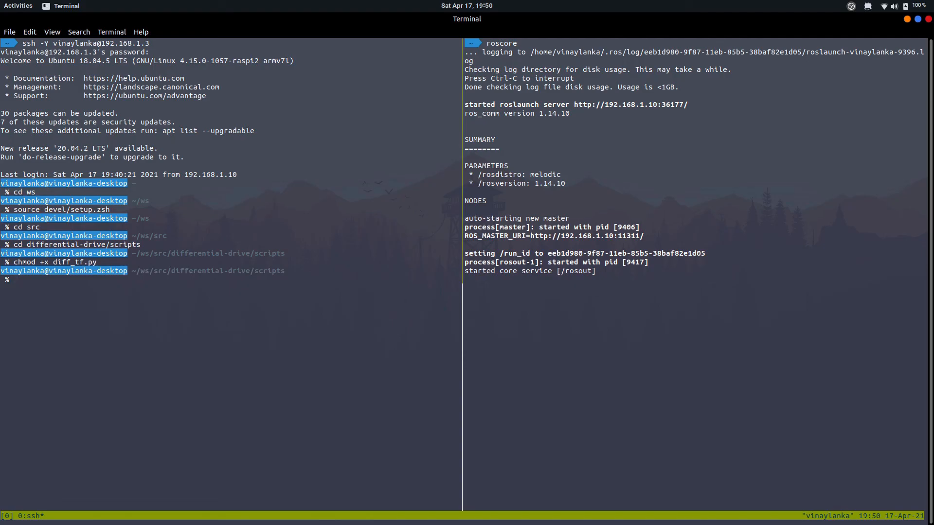
type("sudo ")
type("chmod 666 /dev/ttyACM0")
- Run sudo chmod 666 /dev/ttyACM0 to grant read-write on the serial port
key("Return")
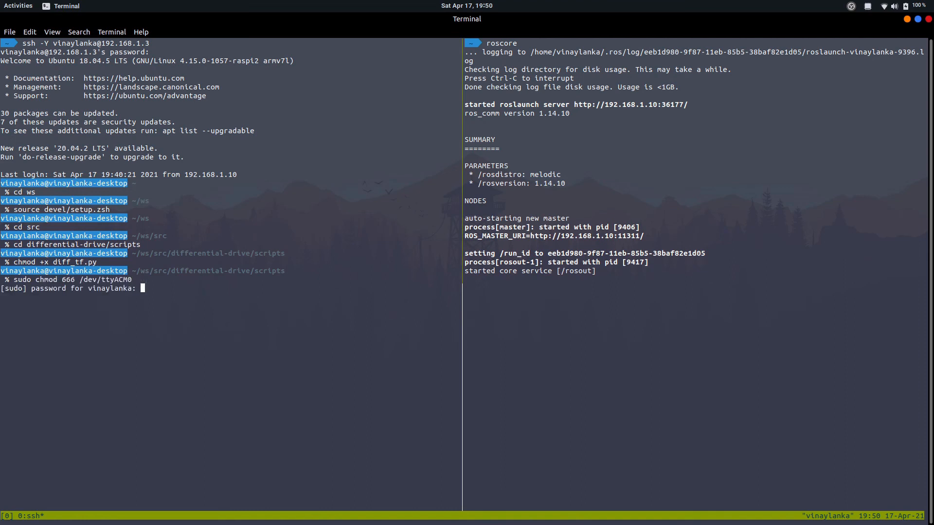
- Run roslaunch rover drive.launch and open a new tmux pane below its output
key("Return")
type("roslau")
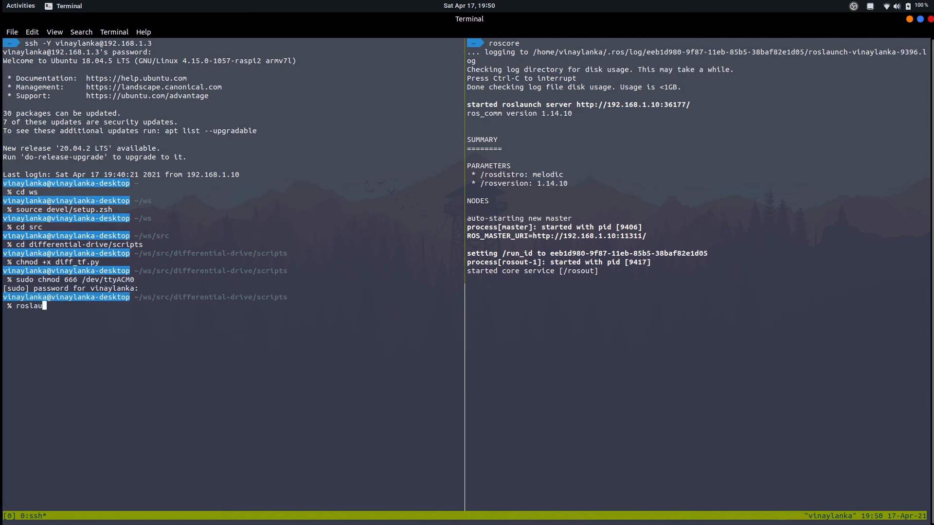
type("nch rover ")
type("drive.la")
type("unch")
key("Return")
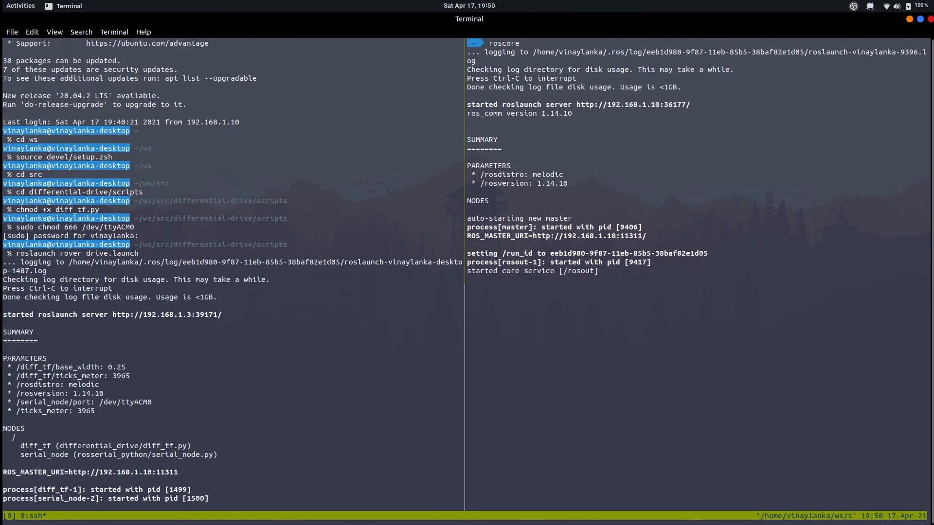
key("ctrl+b")
key("quotedbl")
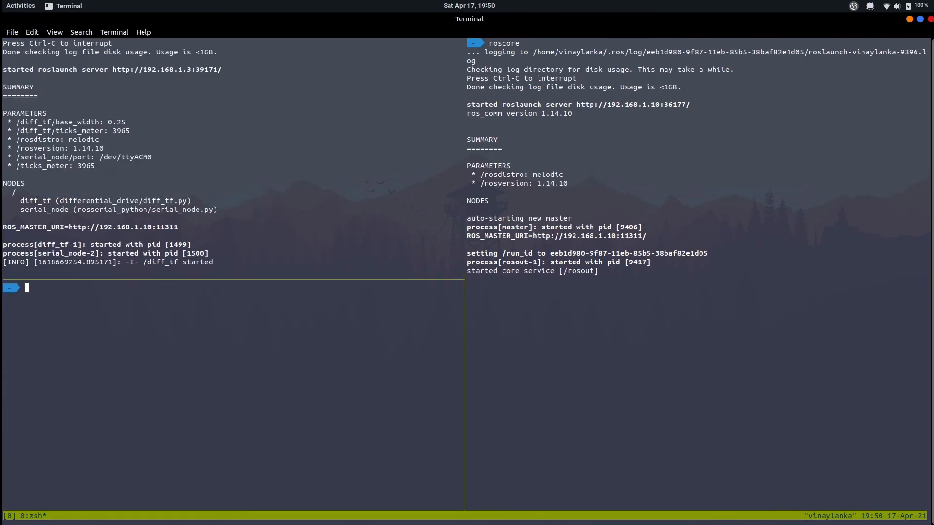
type("riv")
type("z")
- Start rviz, add a TF display and move the window aside to reveal the terminals
key("Return")
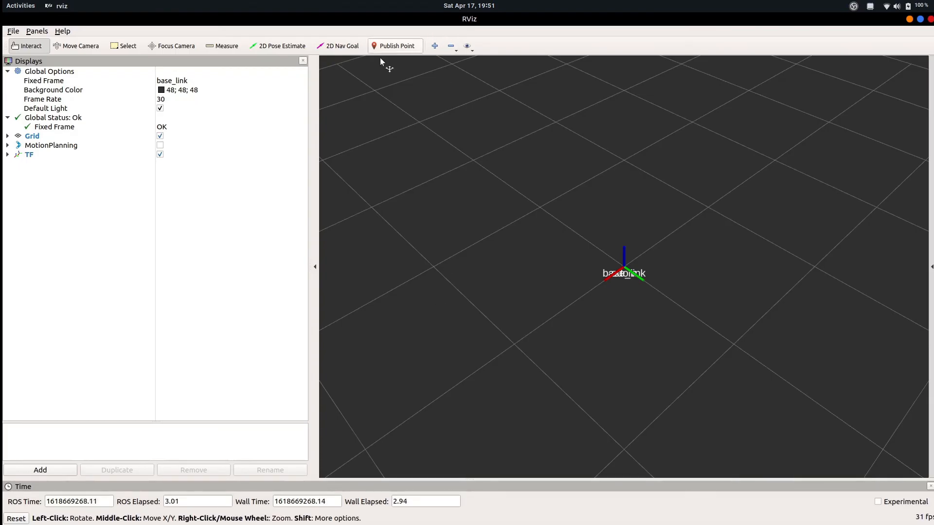
left_click(40, 469)
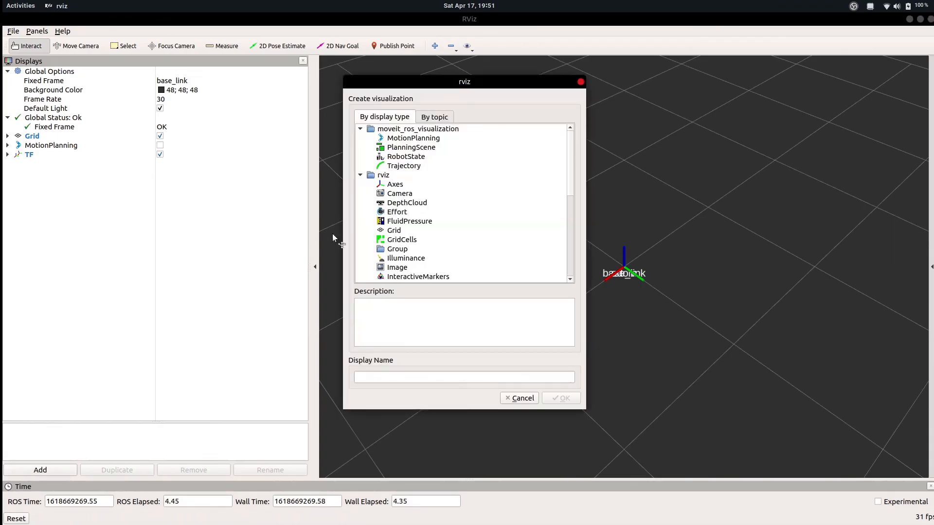
scroll(397, 191, "down", 3)
scroll(398, 241, "down", 3)
left_click(399, 240)
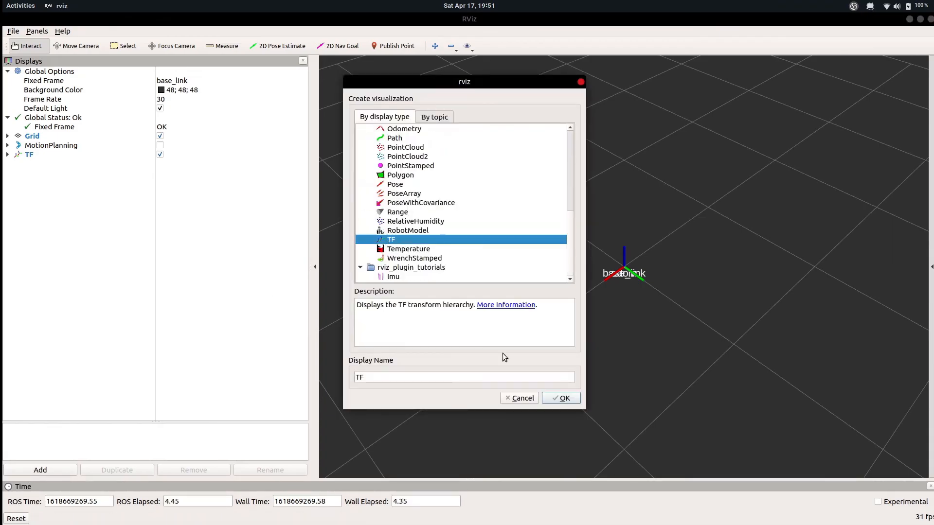
left_click(561, 398)
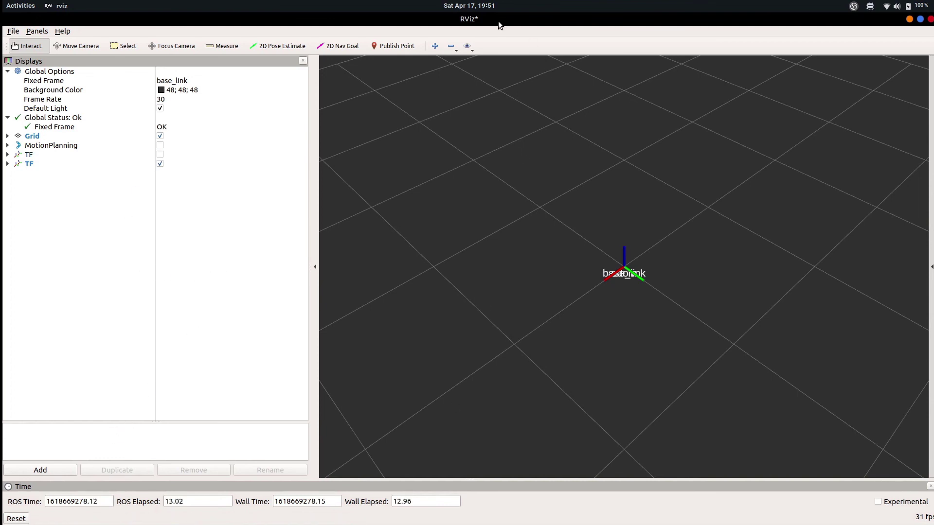
left_click_drag(498, 21, 790, 116)
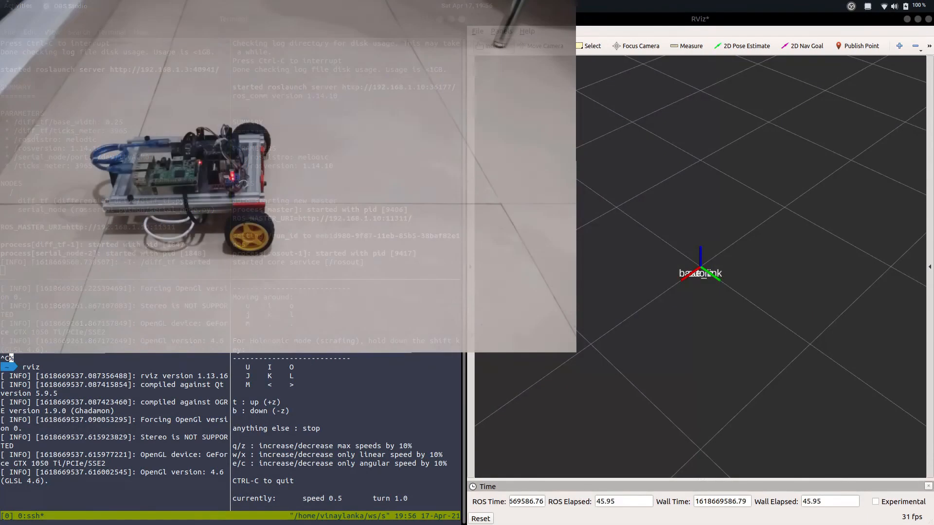
- Teleop the rover forward, back-left and rotating so odom and base_link frames move
key("i")
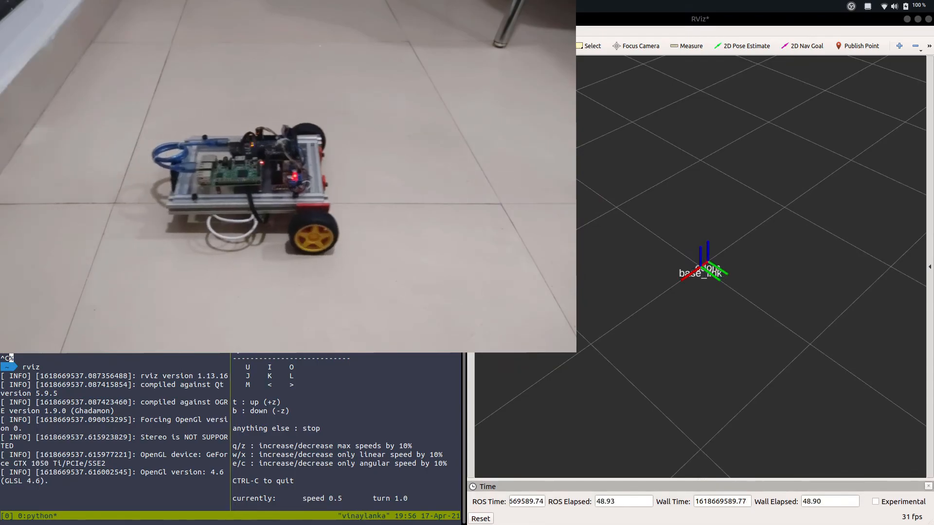
key("comma")
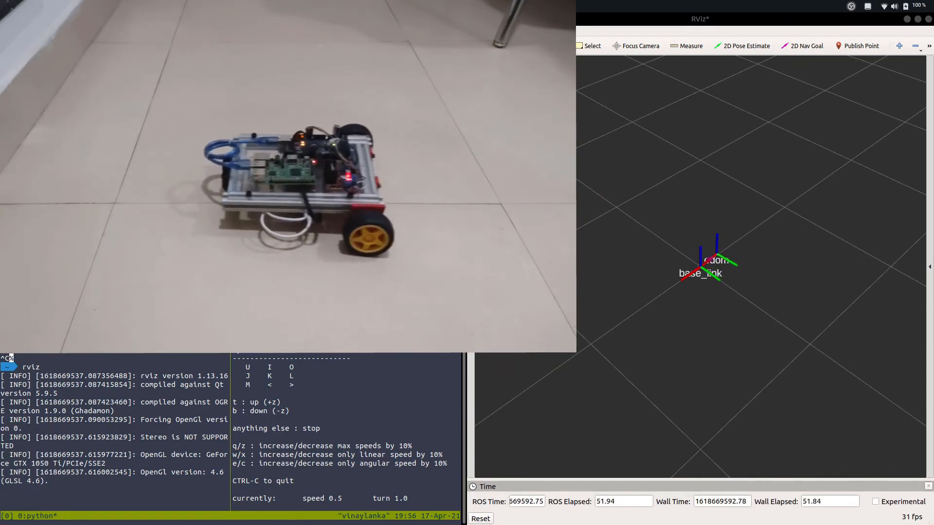
key("l")
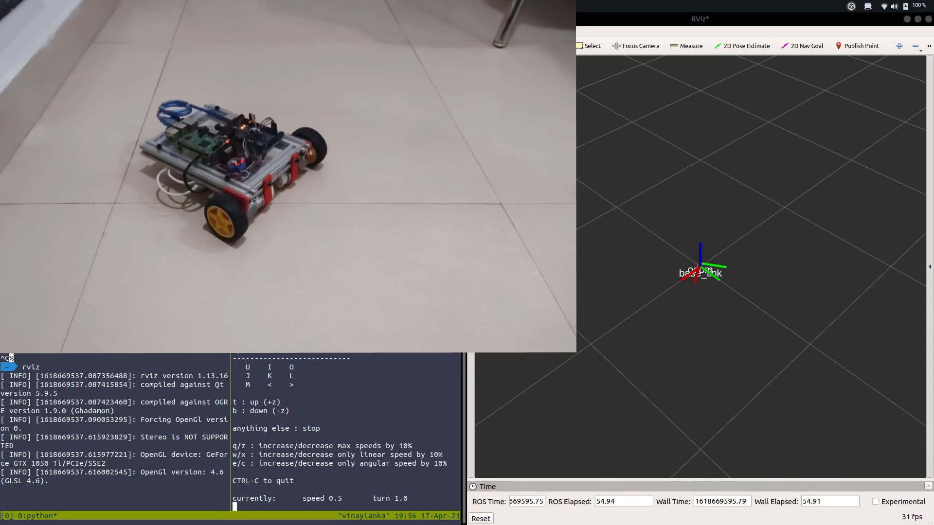